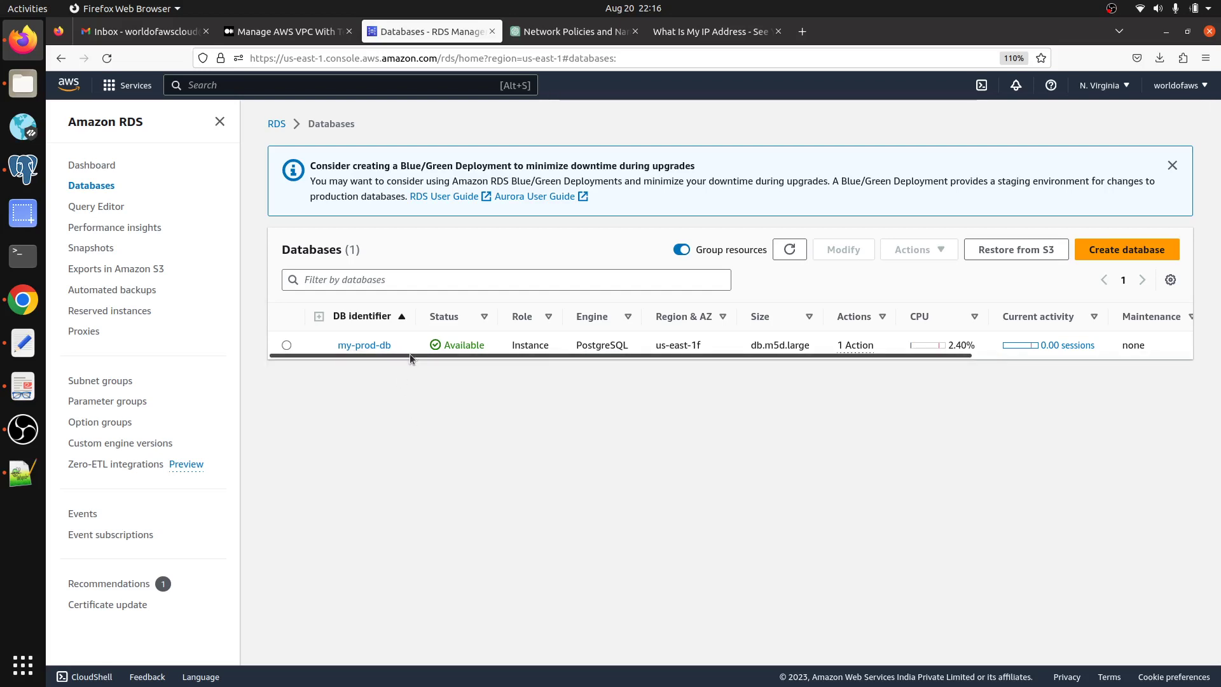
Step: Open Performance Insights for my-prod-db, choosing the legacy Performance Insights view as the default monitoring view
left_click(379, 347)
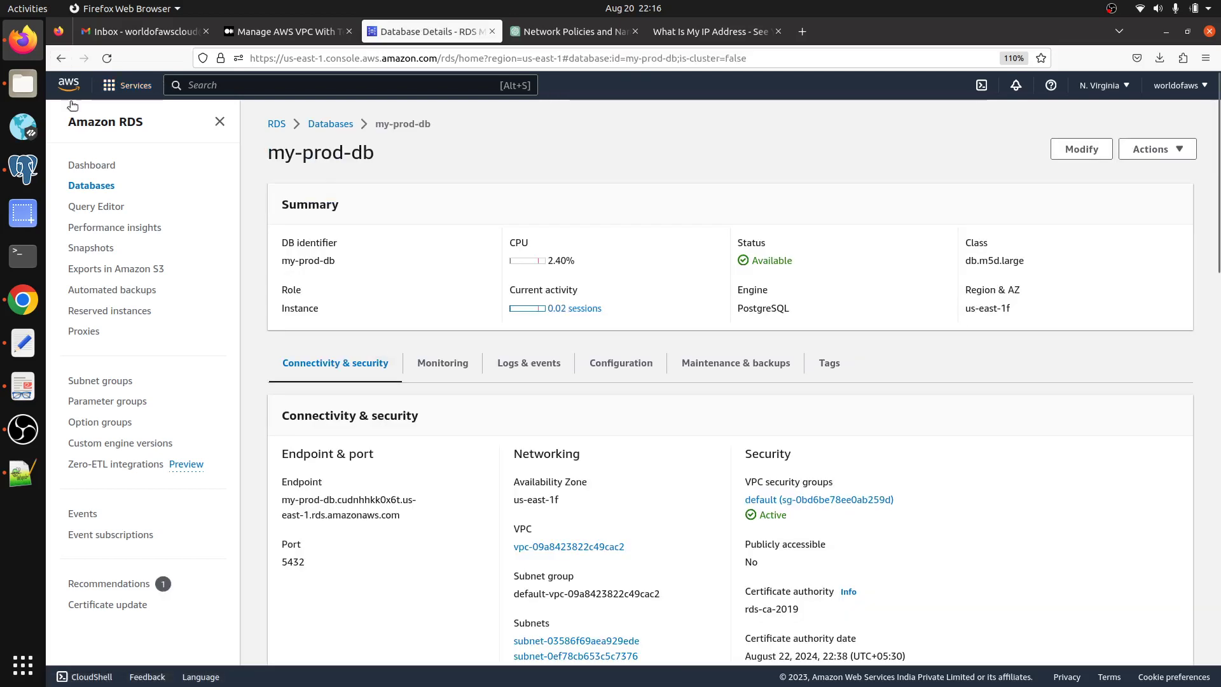
left_click(91, 185)
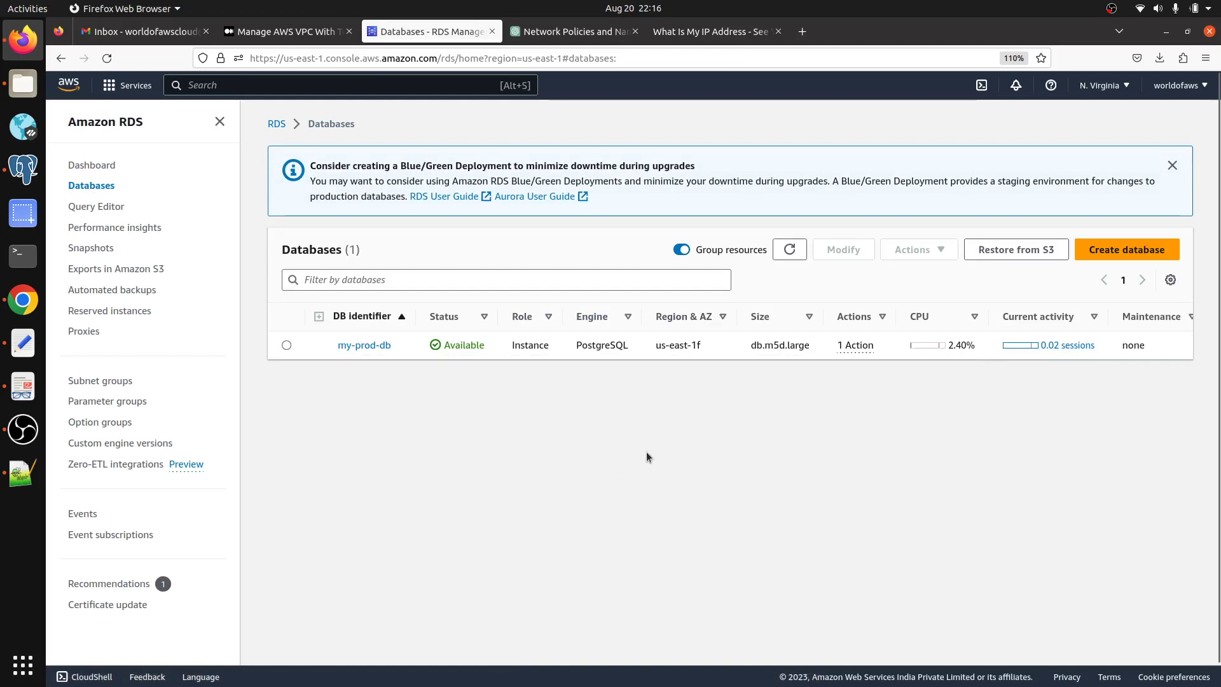
left_click(1074, 347)
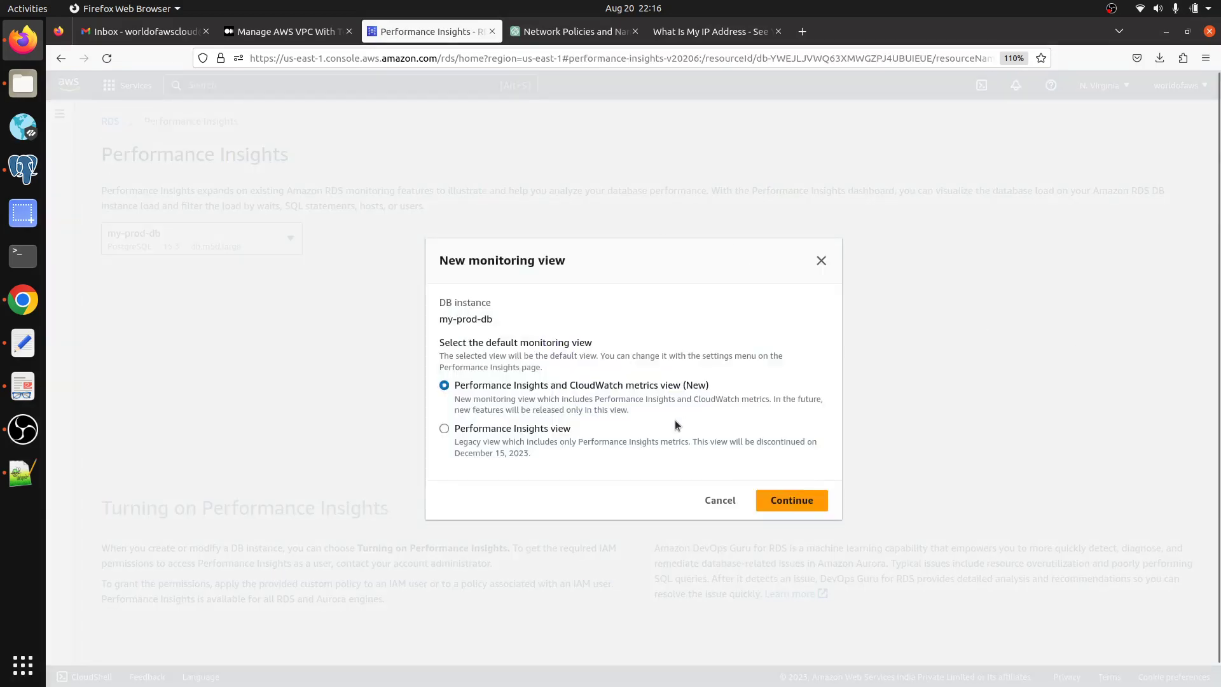
left_click(444, 430)
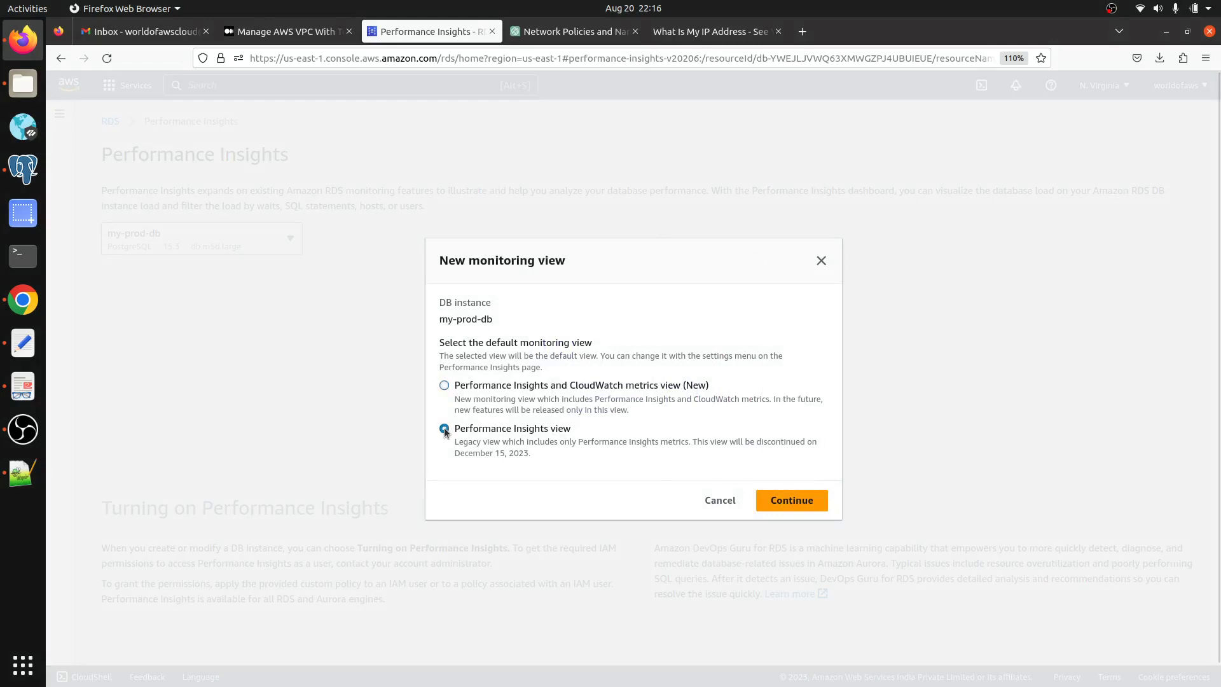
left_click(764, 502)
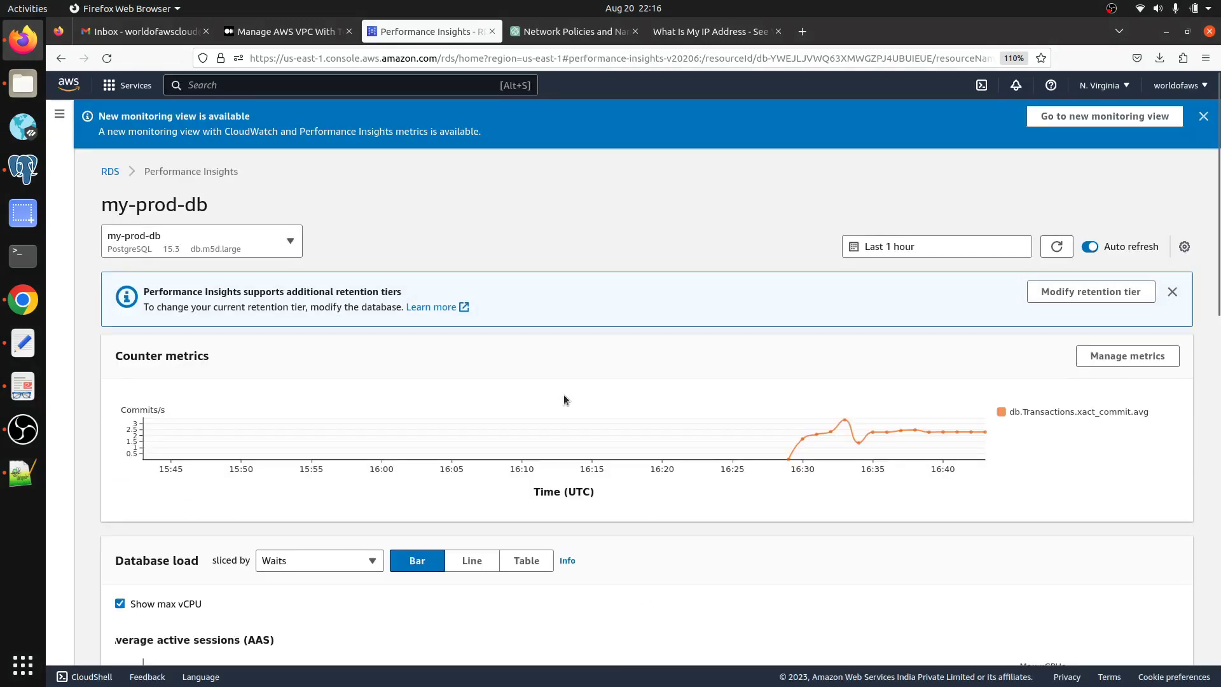
Step: Examine the counter metrics, database load chart and Top SQL section for my-prod-db
scroll(563, 399, "down", 5)
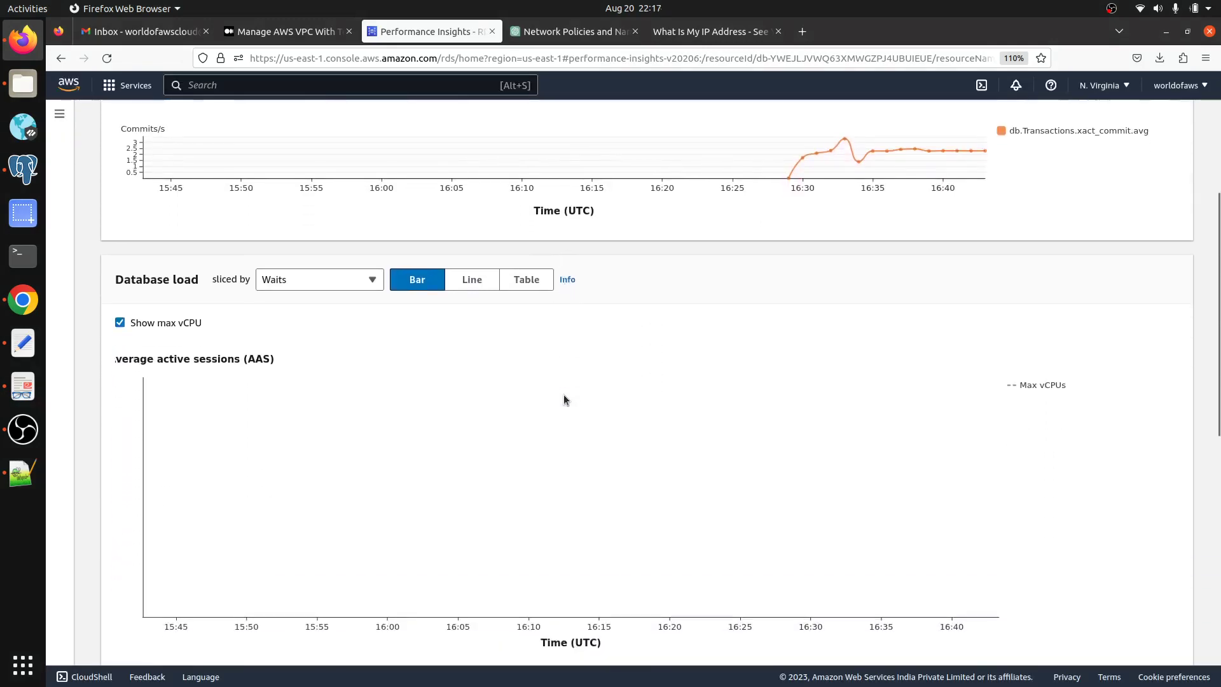
scroll(564, 400, "down", 5)
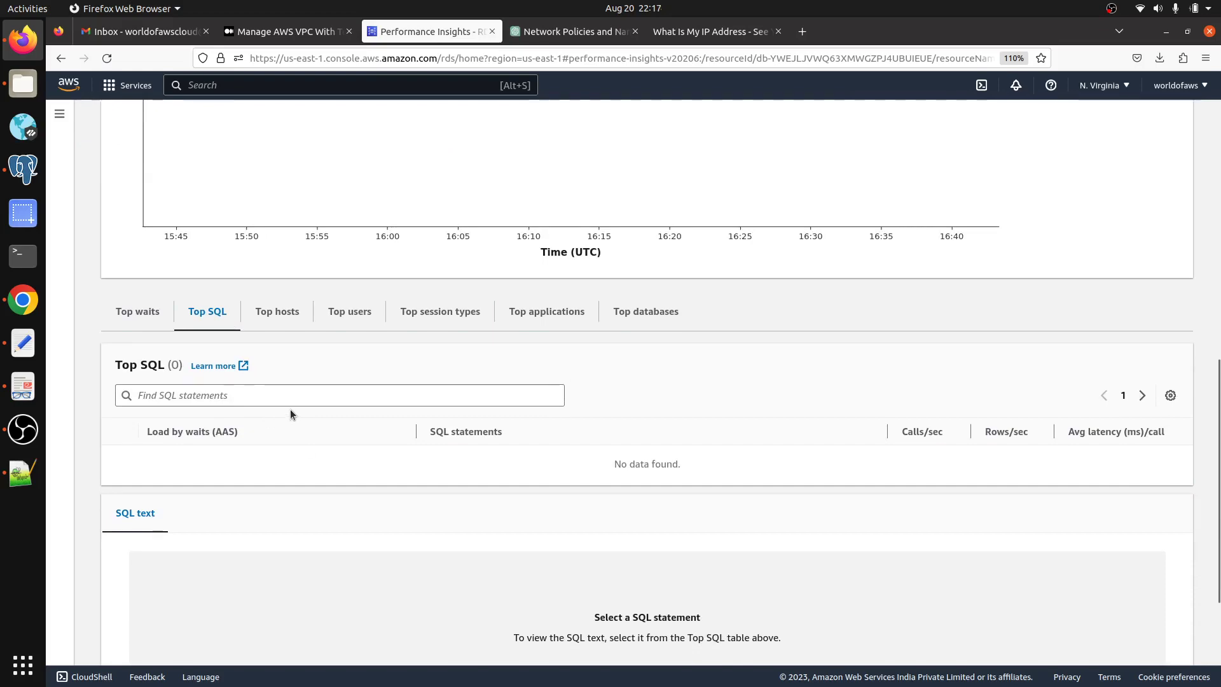
scroll(291, 414, "down", 3)
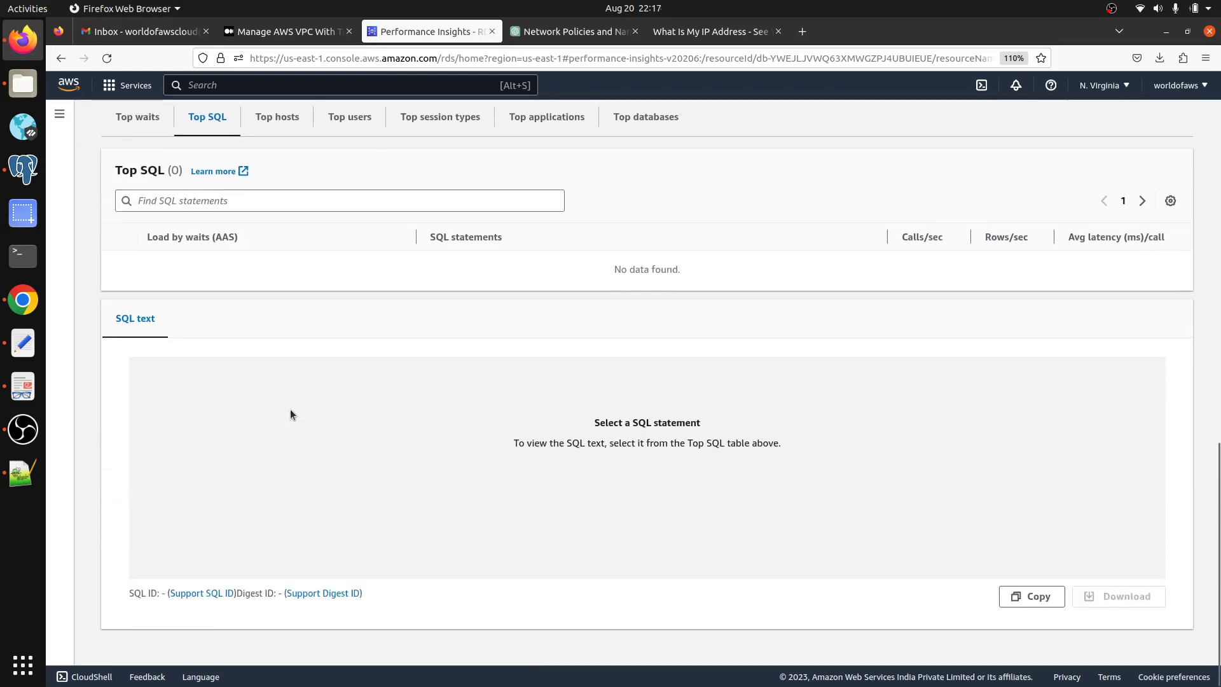
scroll(290, 415, "up", 6)
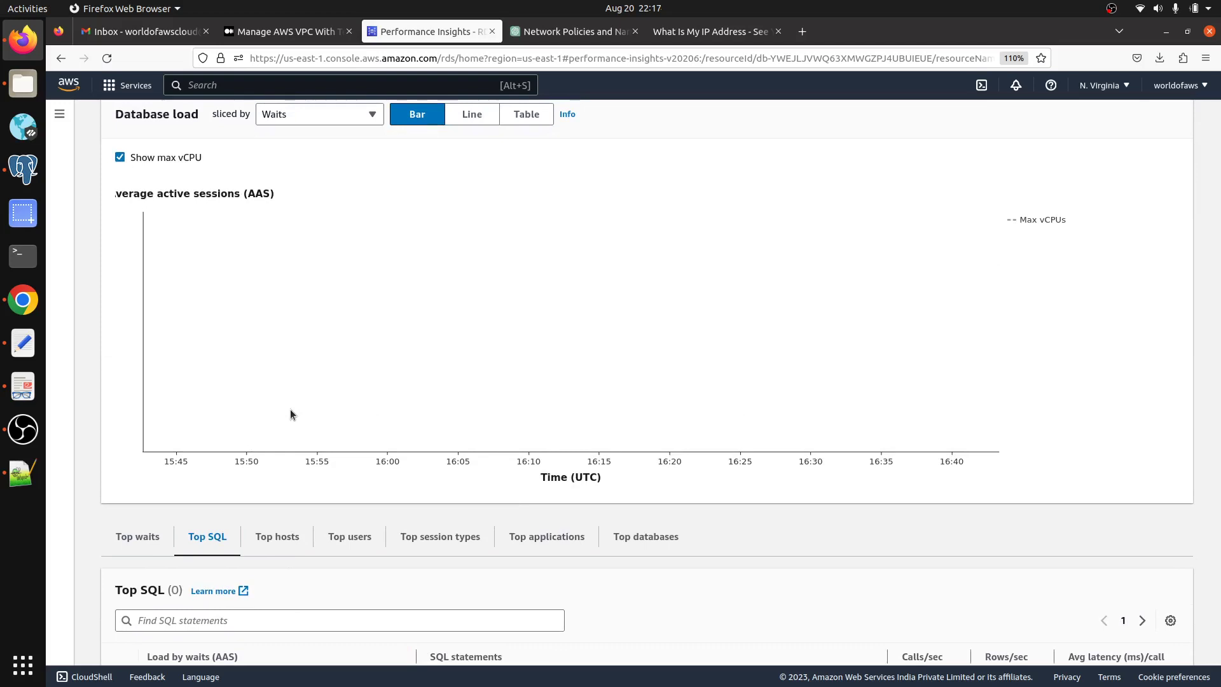
scroll(290, 414, "down", 4)
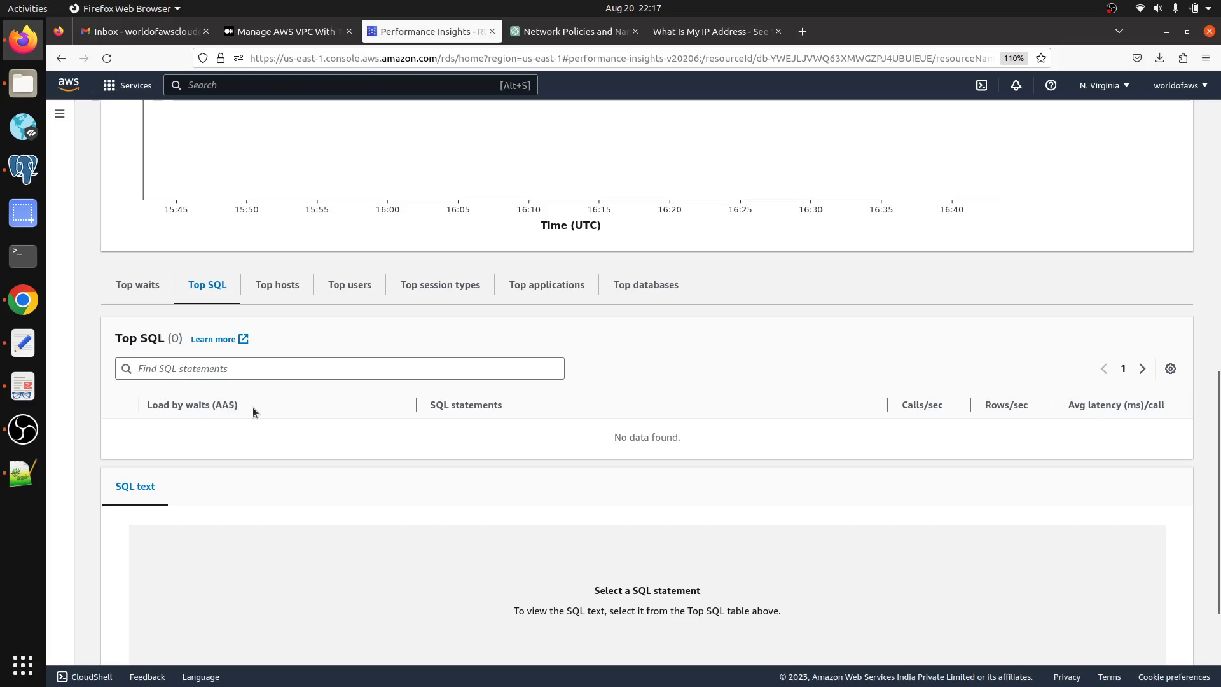
scroll(259, 411, "up", 6)
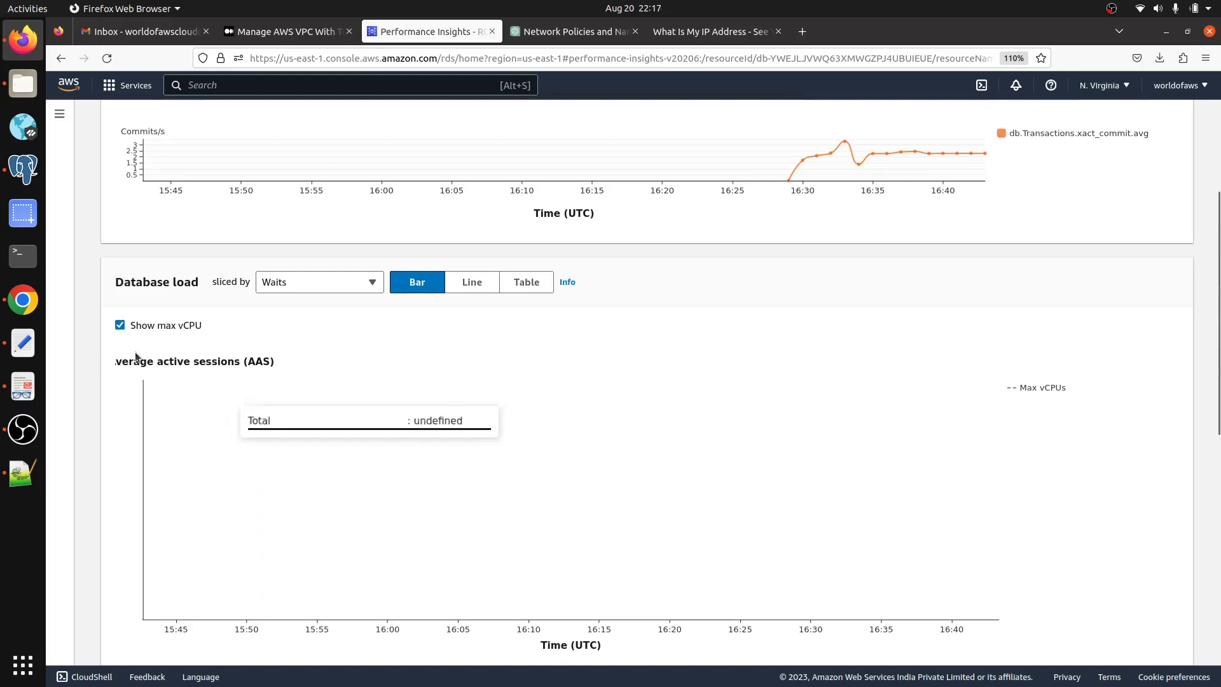
scroll(354, 475, "up", 3)
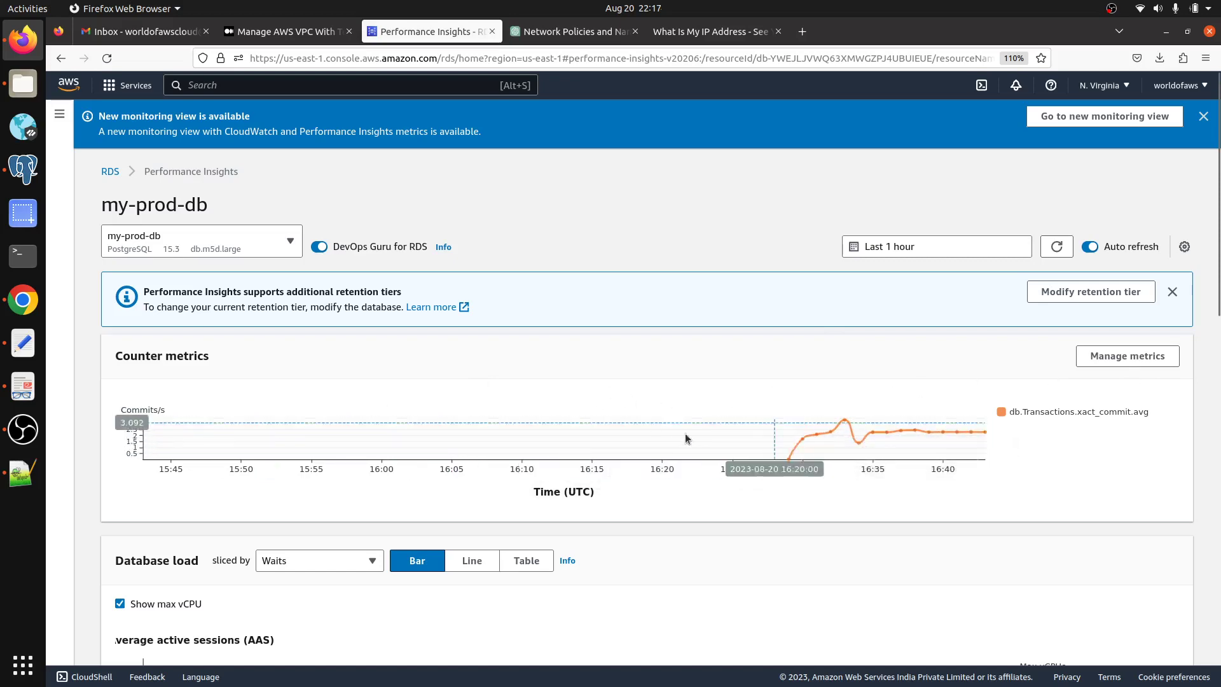
scroll(779, 432, "down", 5)
scroll(778, 433, "up", 5)
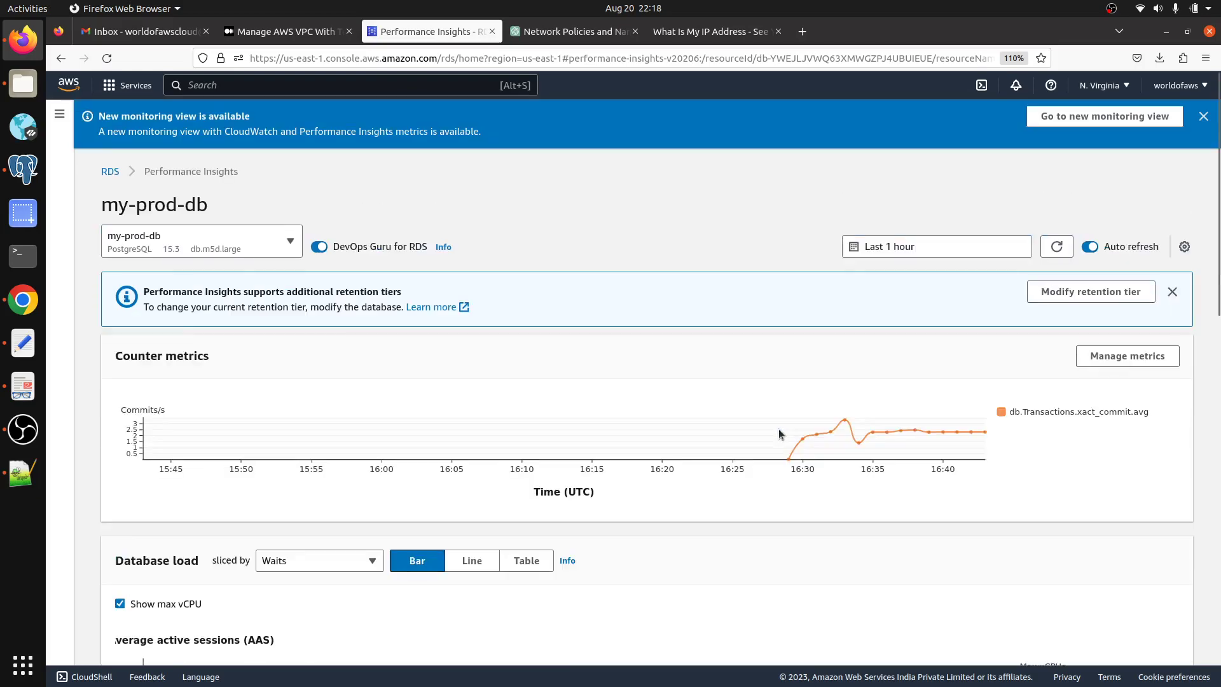
Step: Return to the my-prod-db instance details and highlight its endpoint address in the connectivity information
left_click(110, 172)
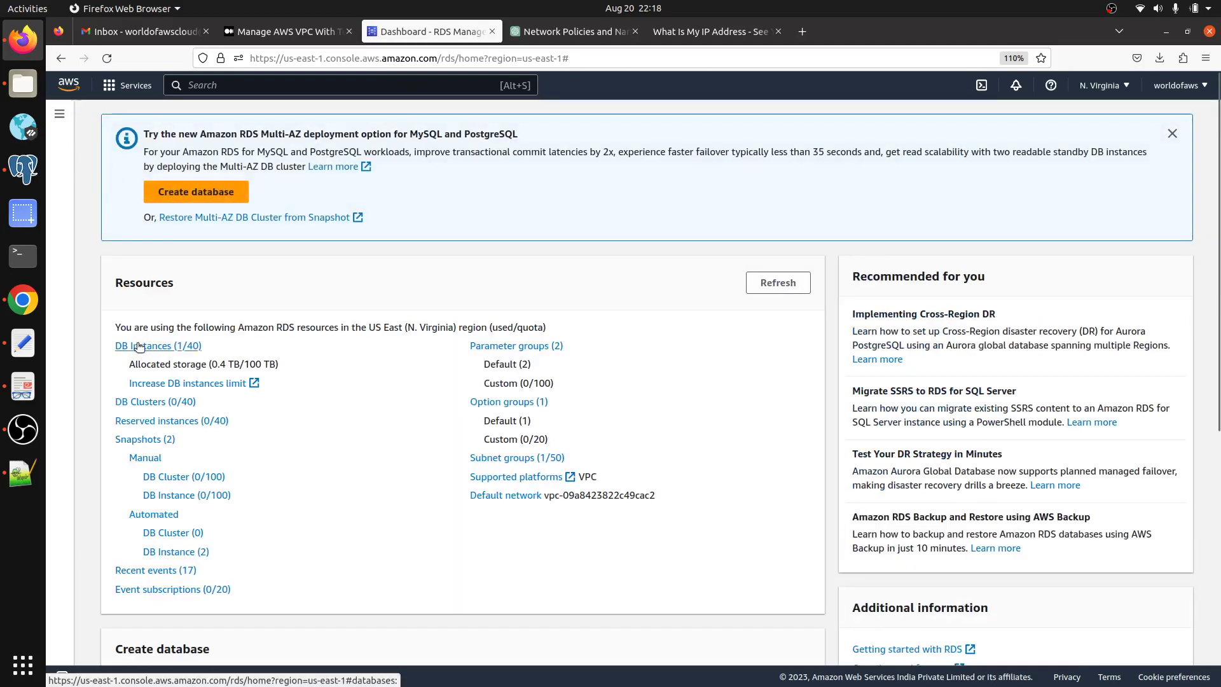
left_click(136, 343)
left_click(203, 345)
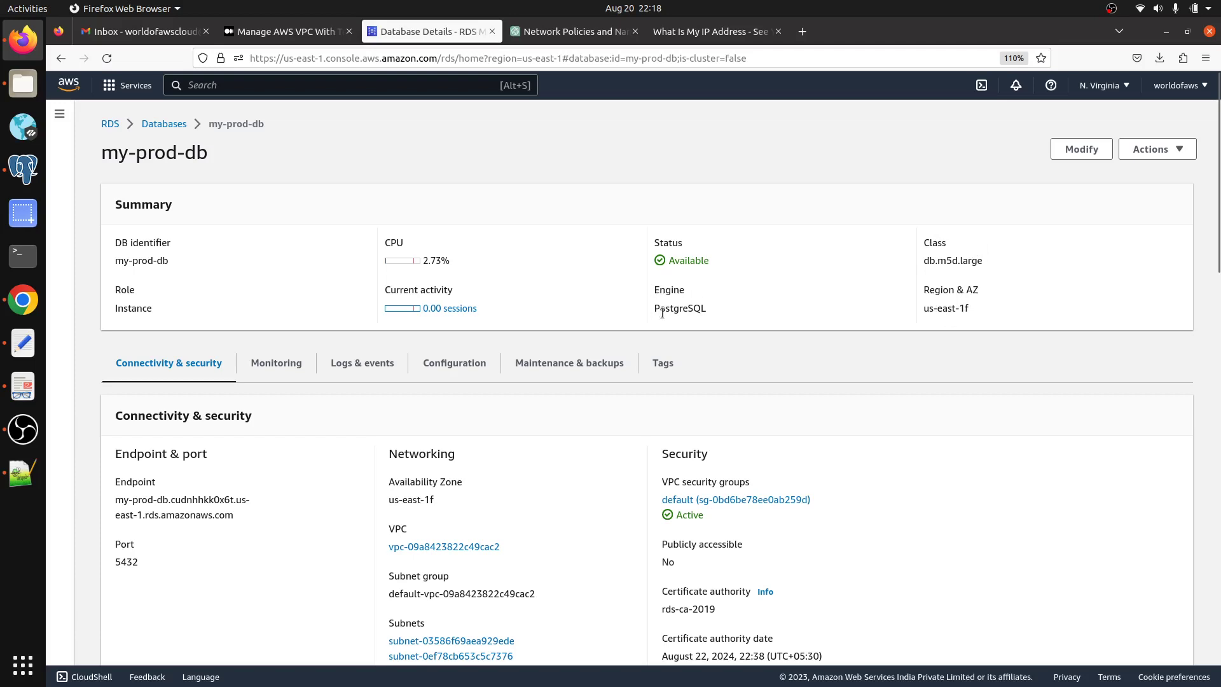
scroll(517, 295, "down", 3)
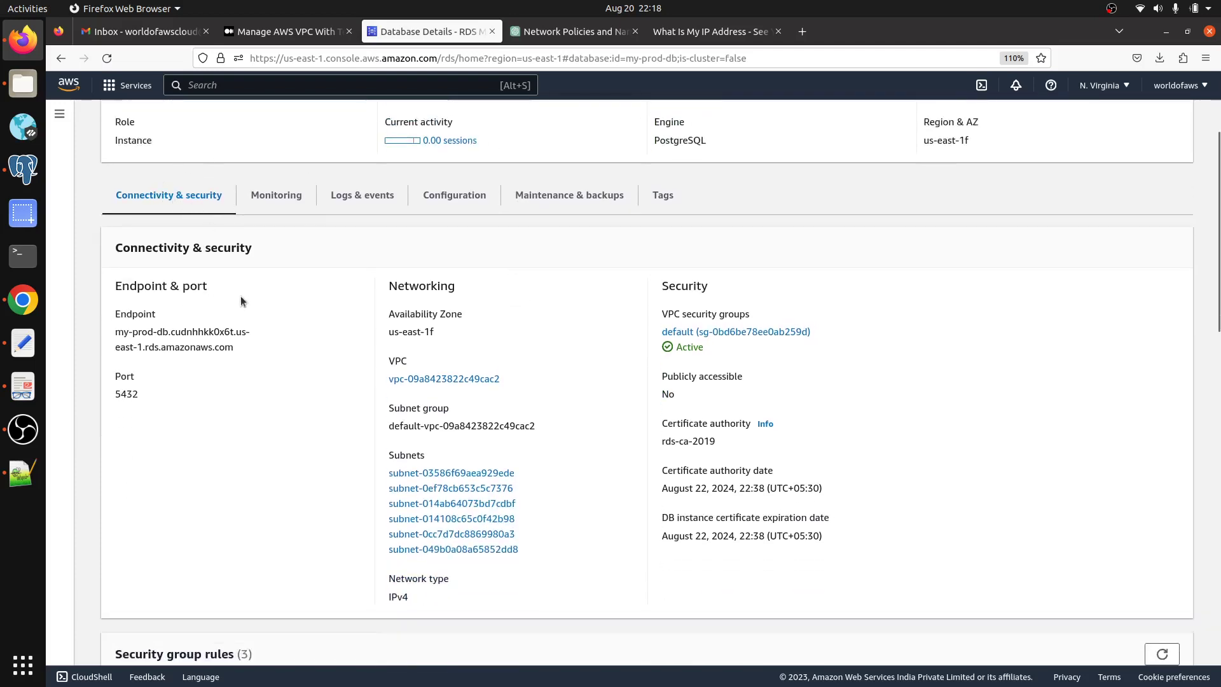
left_click_drag(247, 351, 111, 335)
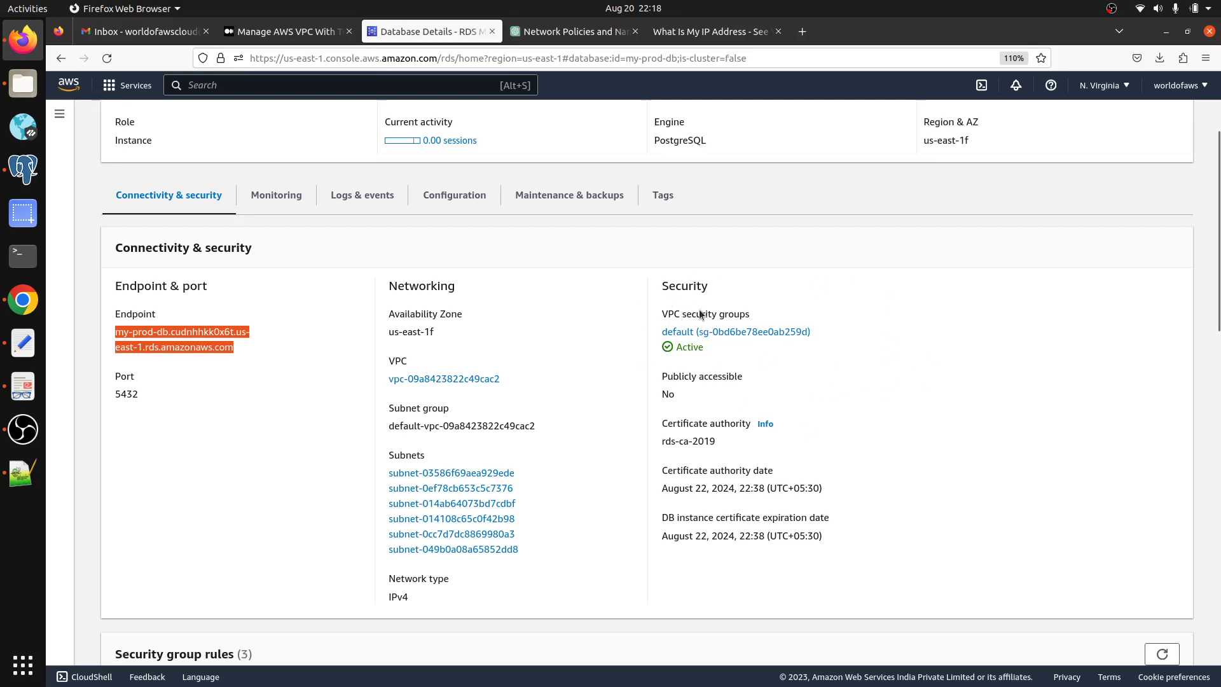
Step: Open the database's default VPC security group in a new browser tab and display its inbound rules
right_click(718, 331)
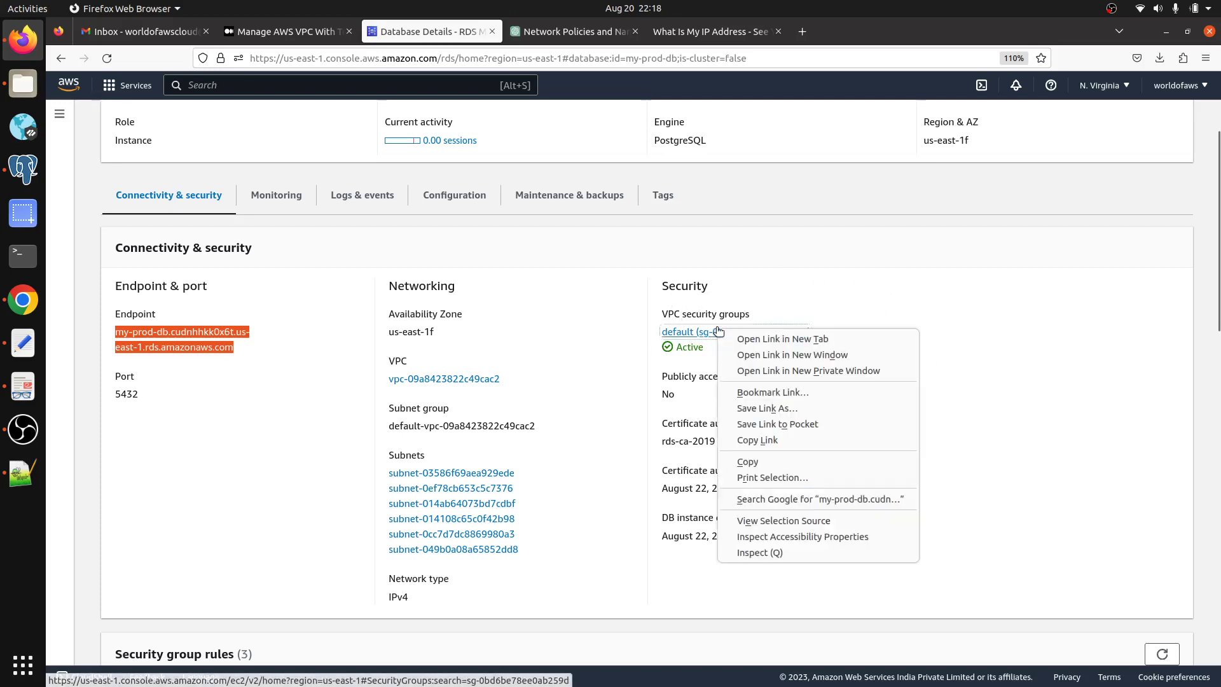
left_click(814, 339)
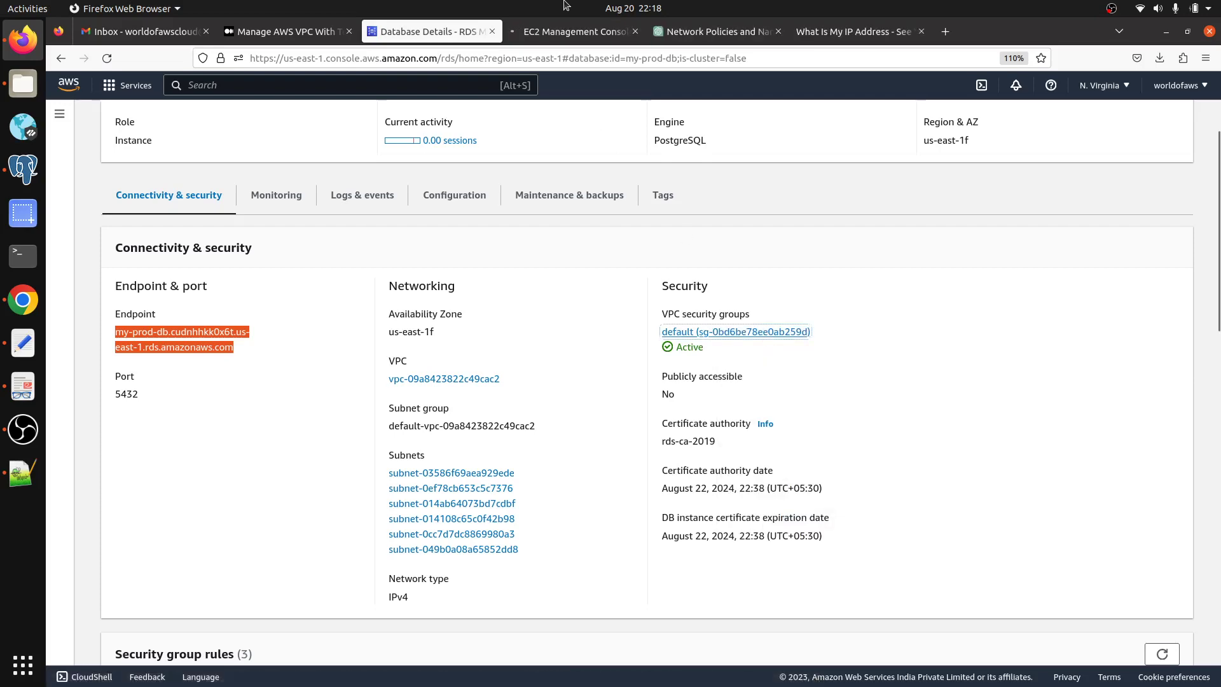
left_click(552, 25)
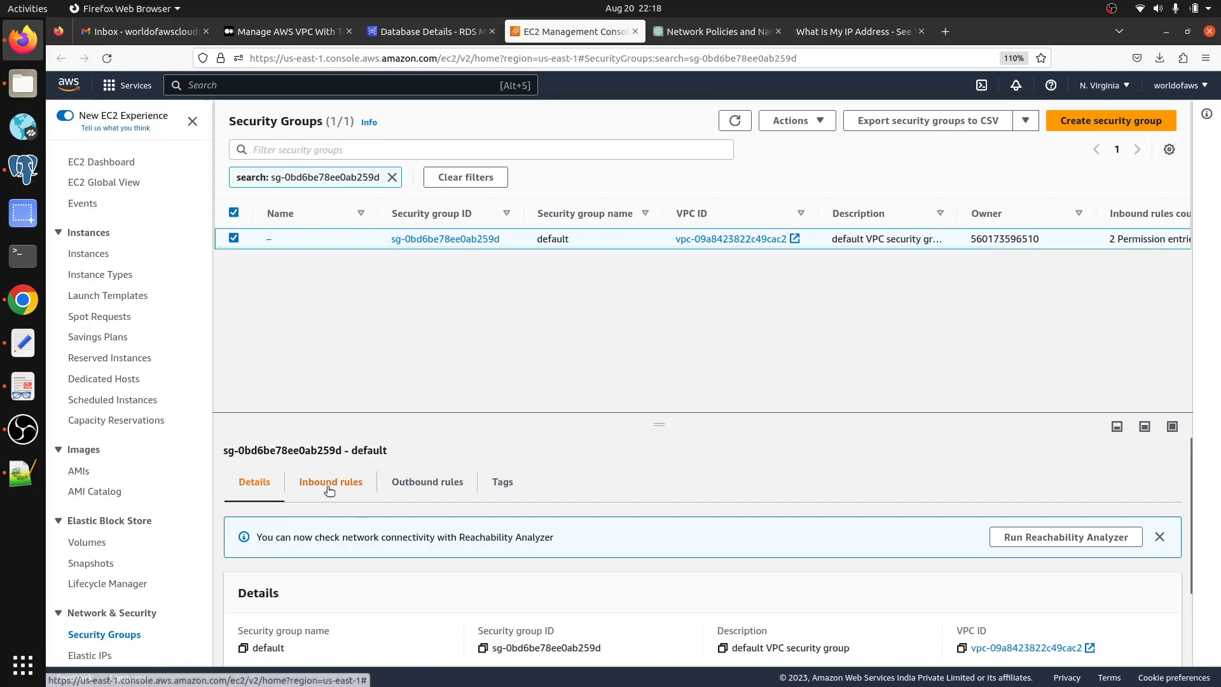
left_click(329, 484)
scroll(959, 540, "down", 2)
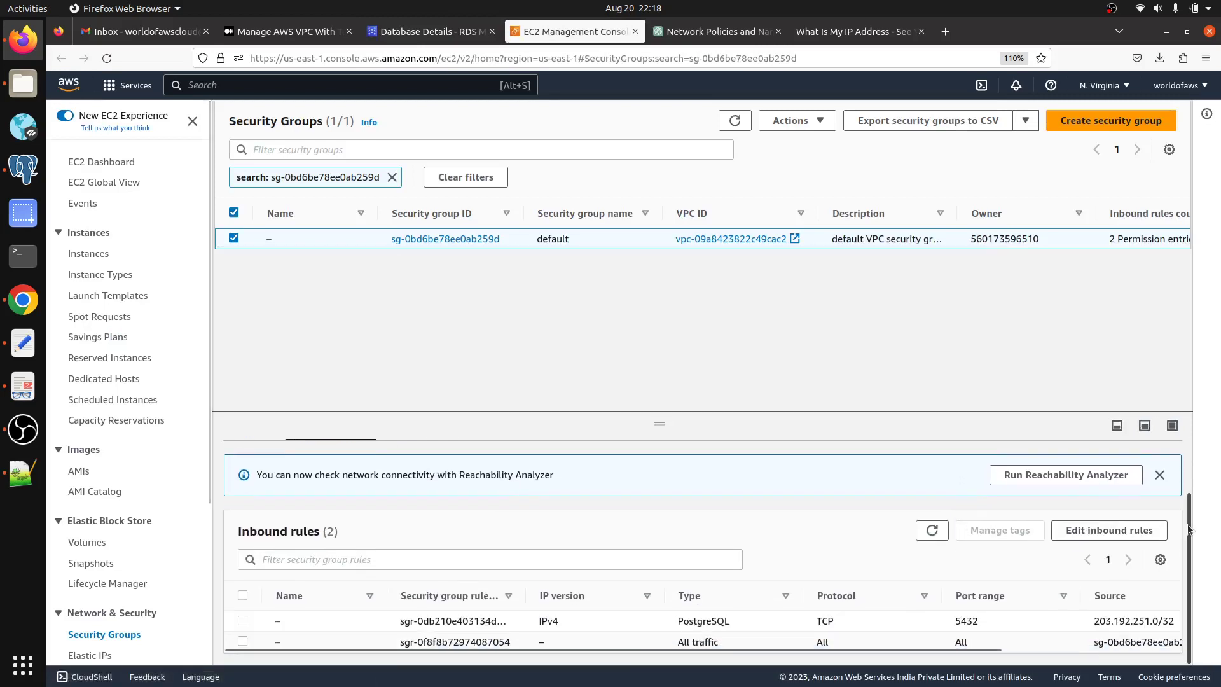
Step: Add an inbound PostgreSQL rule with source 0.0.0.0/0 to the default security group and save the rules
left_click(1142, 531)
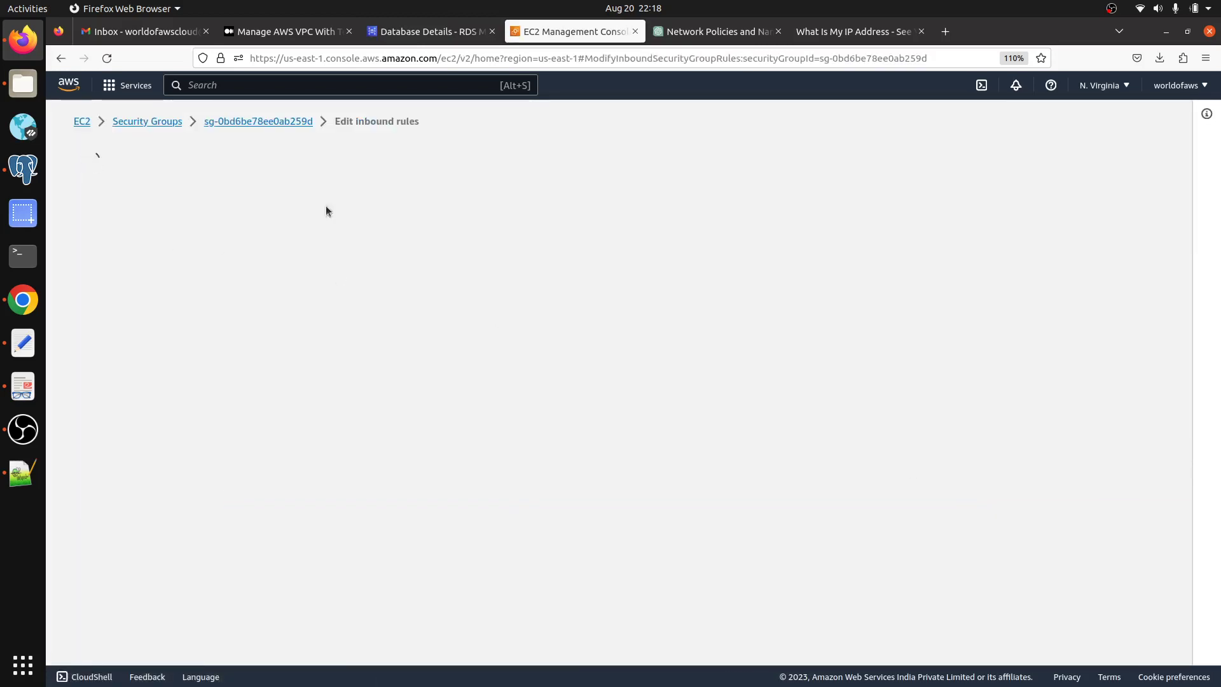
left_click(121, 413)
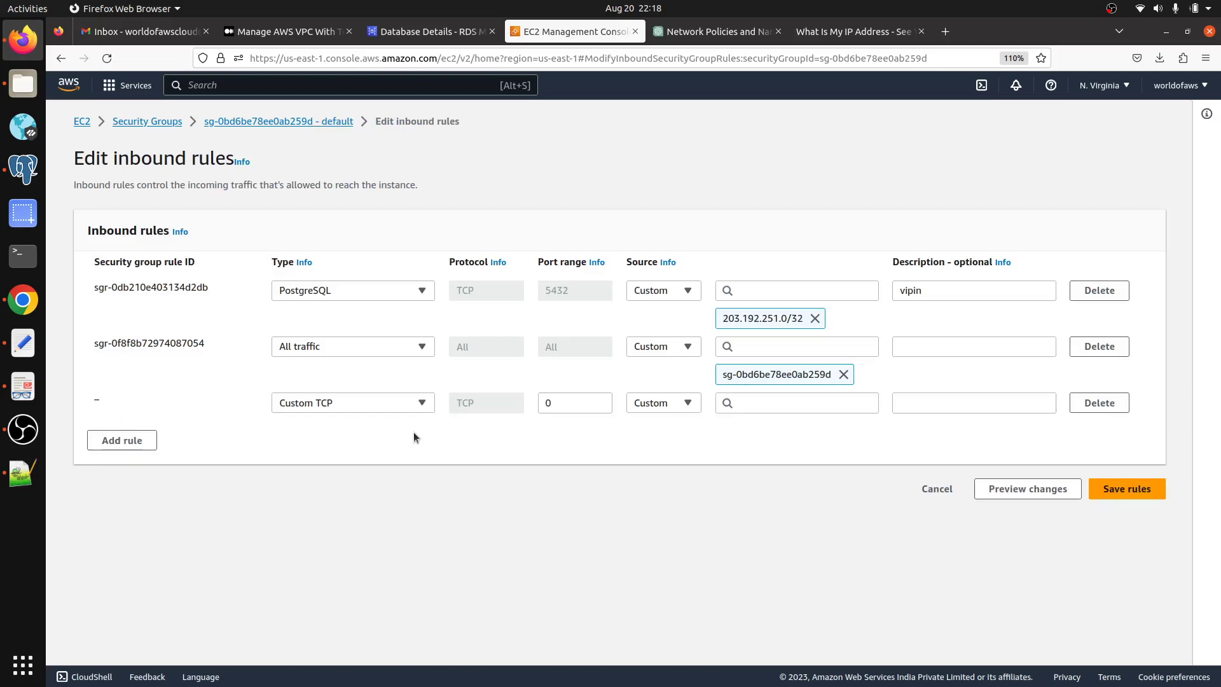
left_click(384, 401)
scroll(374, 351, "down", 5)
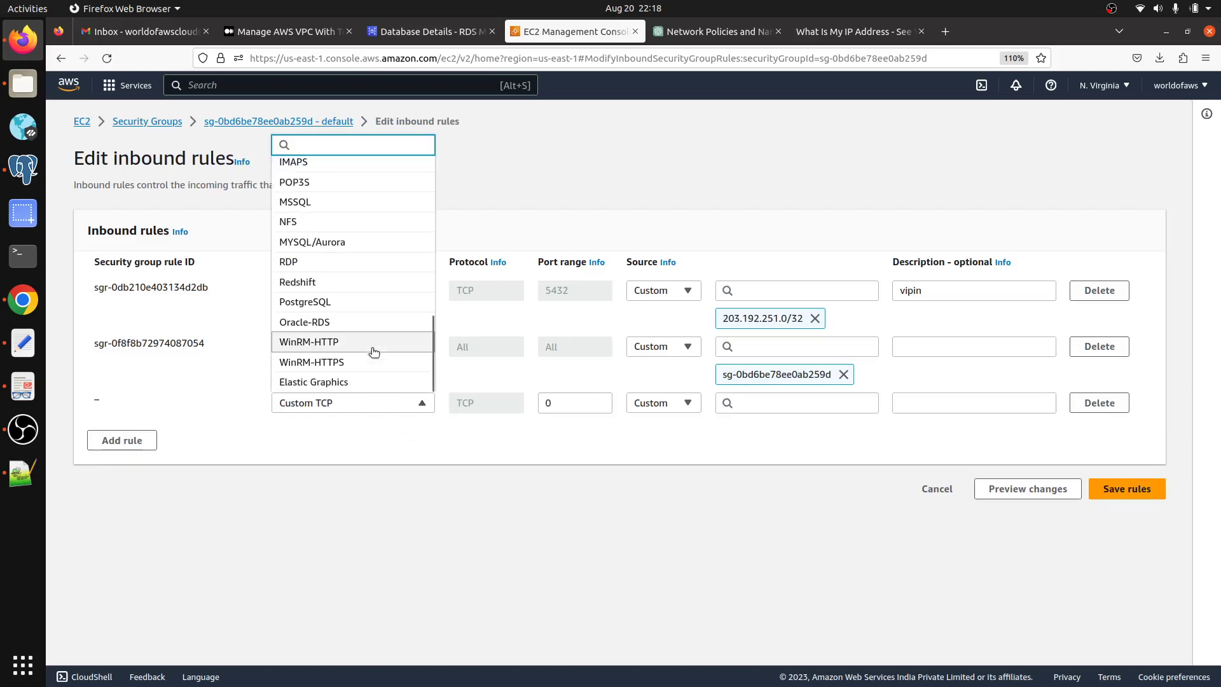
left_click(361, 305)
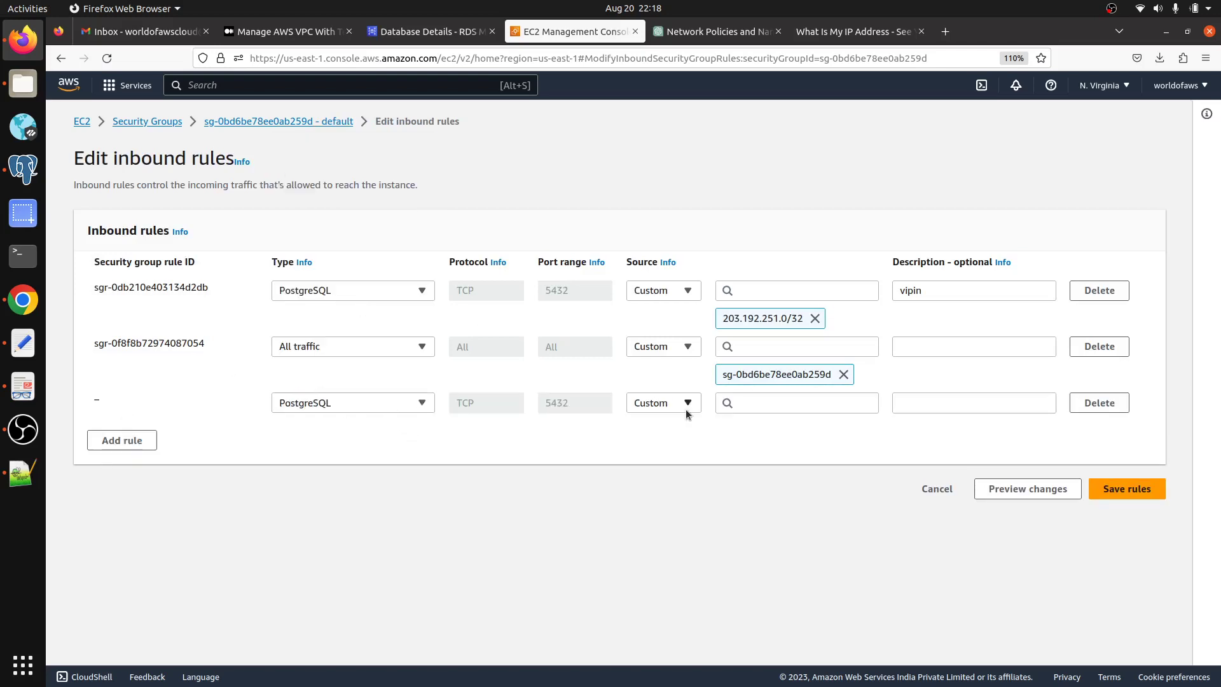
left_click(758, 397)
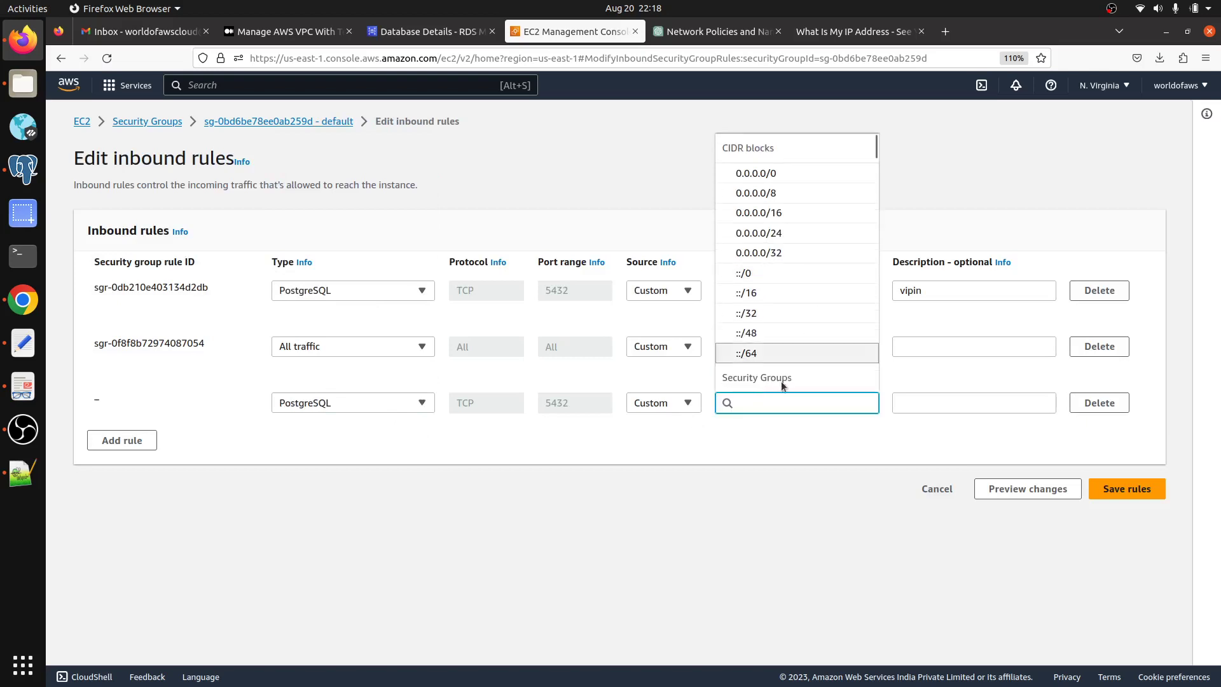
left_click(780, 173)
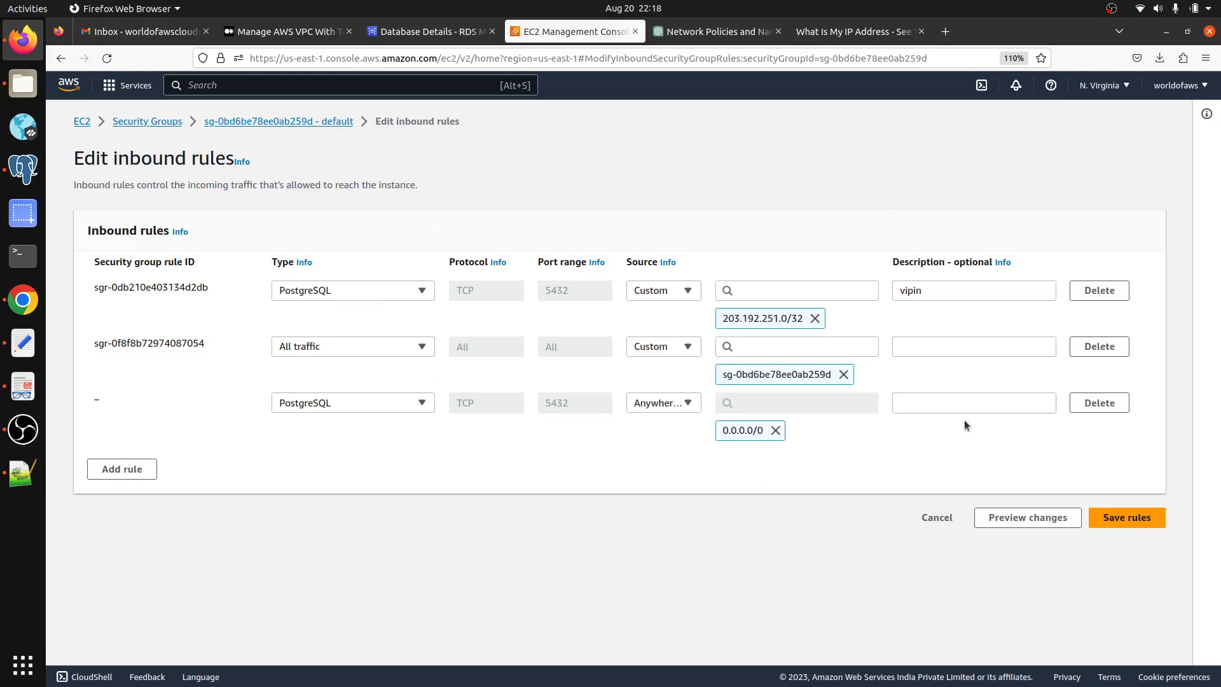
left_click(1129, 518)
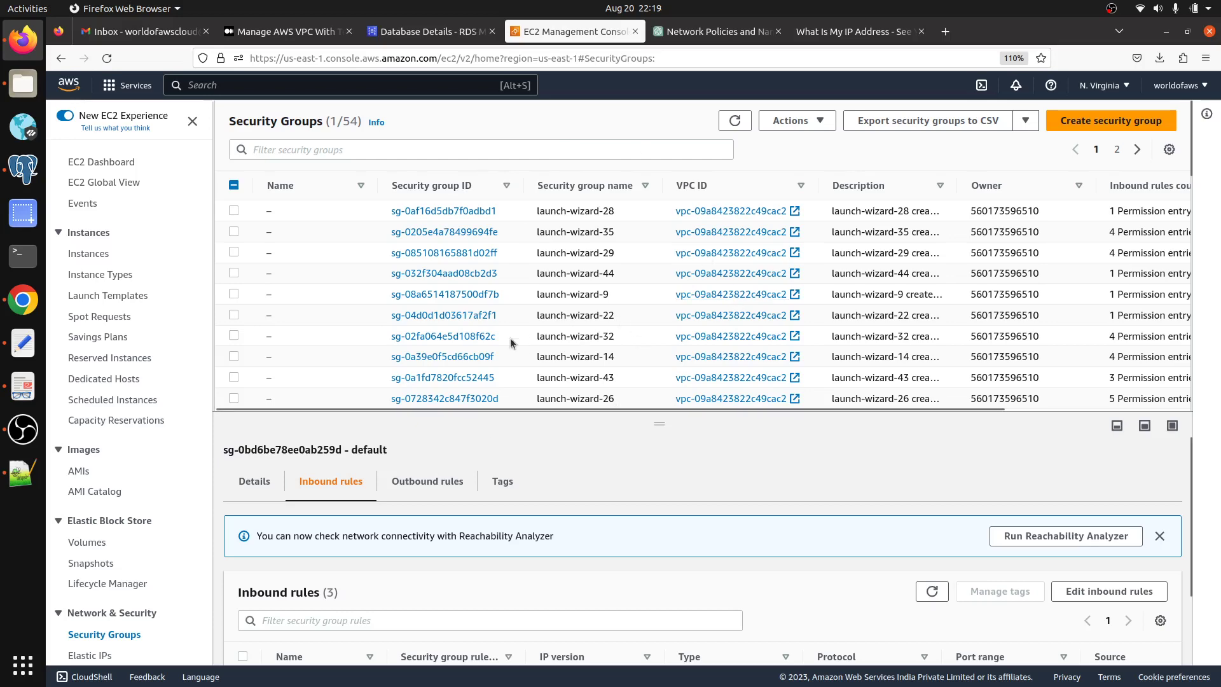
Step: Review the security group rules, replication, IAM roles, proxies and connected compute resources on the my-prod-db details page
left_click(406, 31)
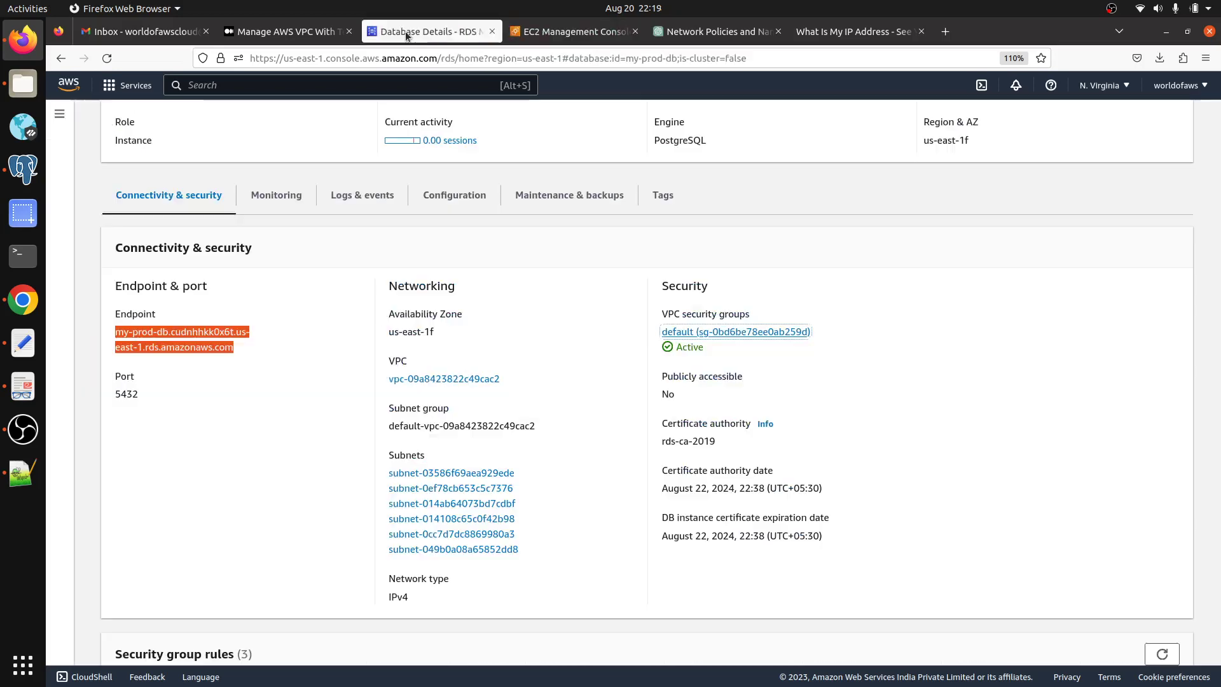
scroll(586, 435, "down", 5)
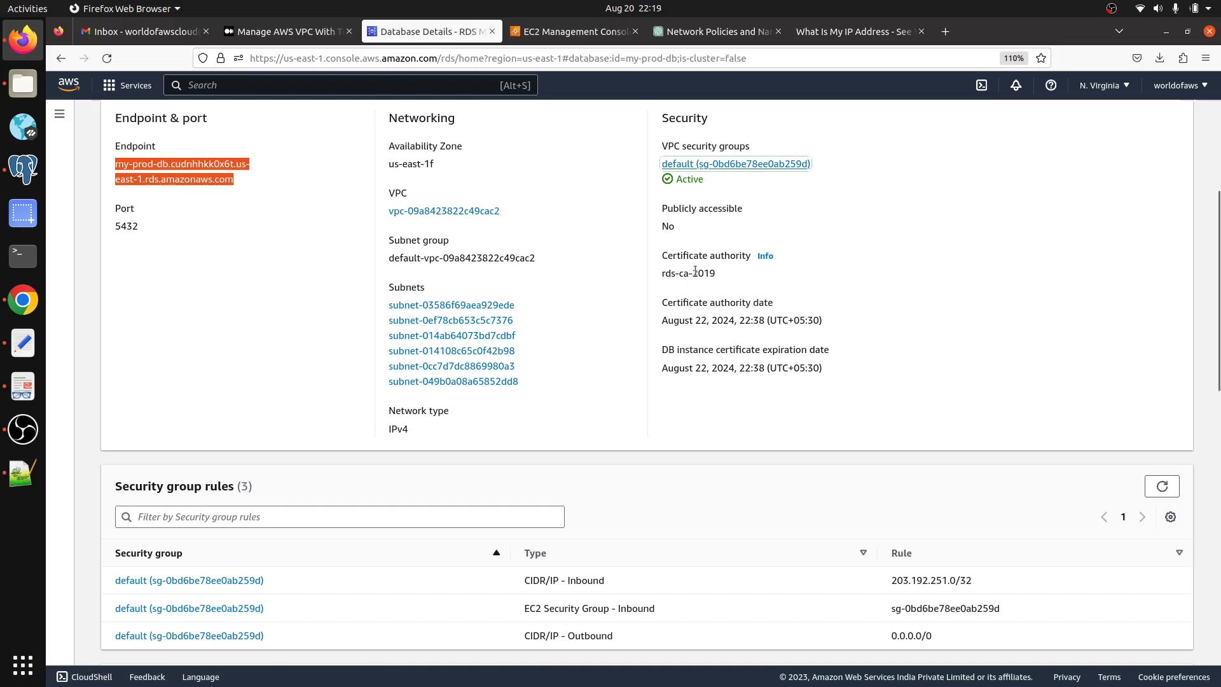
scroll(698, 271, "down", 4)
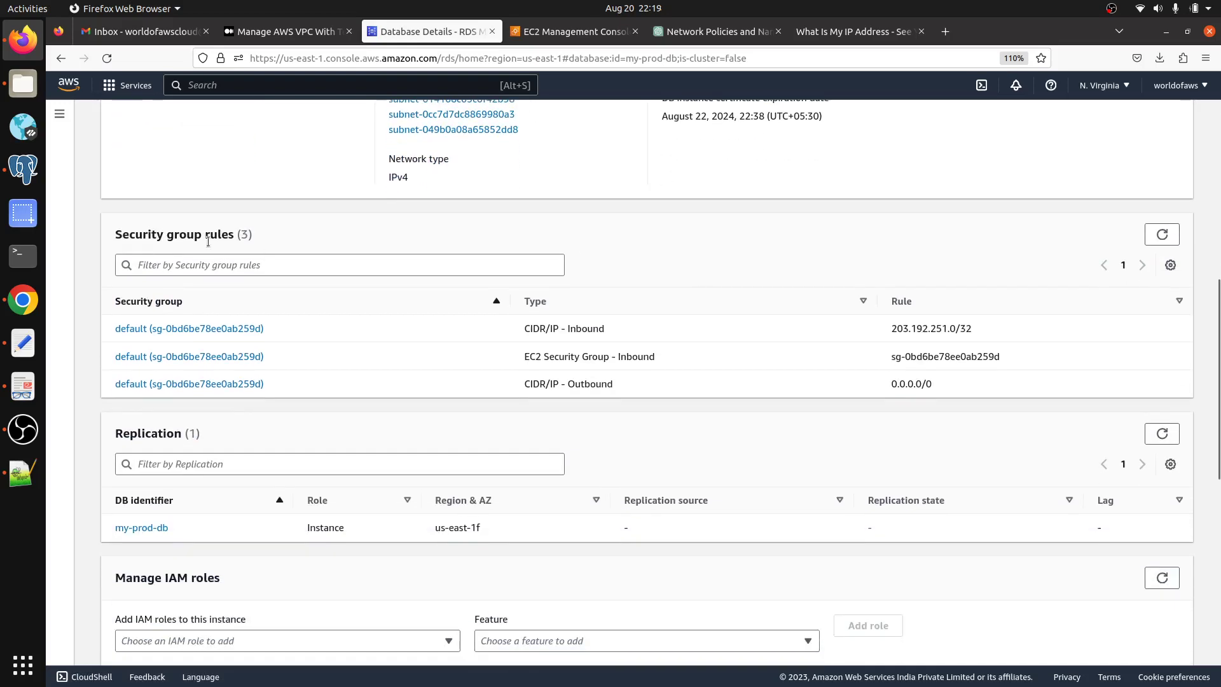
scroll(238, 398, "down", 3)
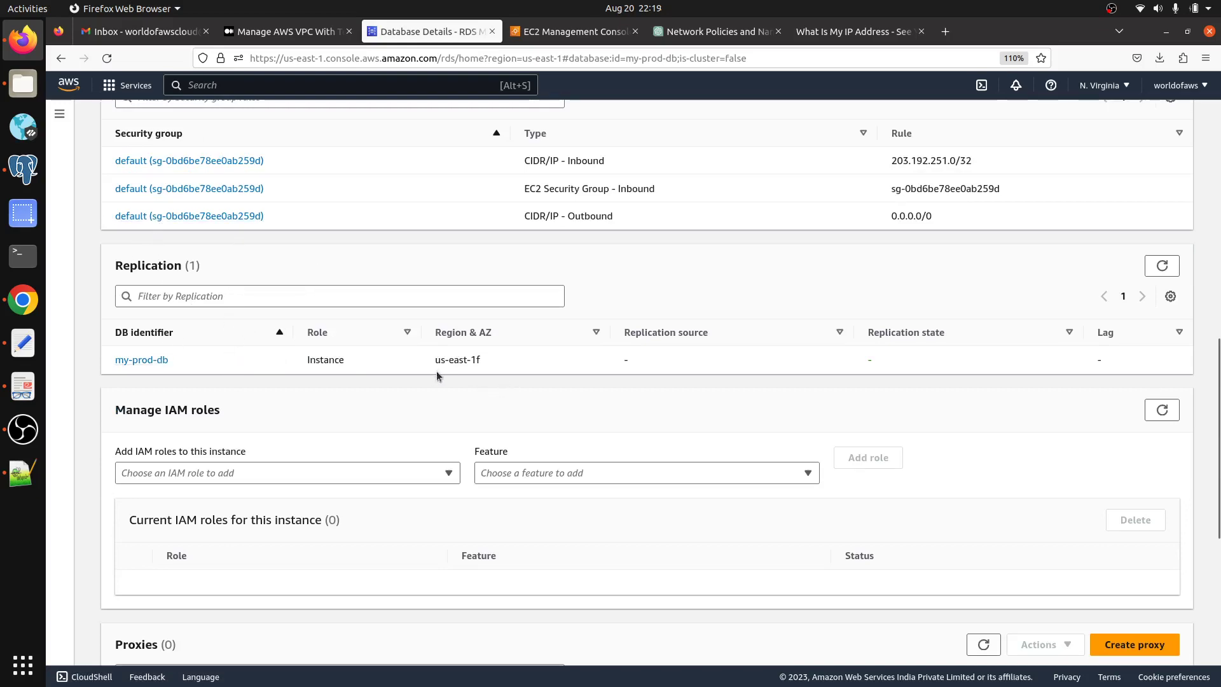
scroll(435, 372, "down", 4)
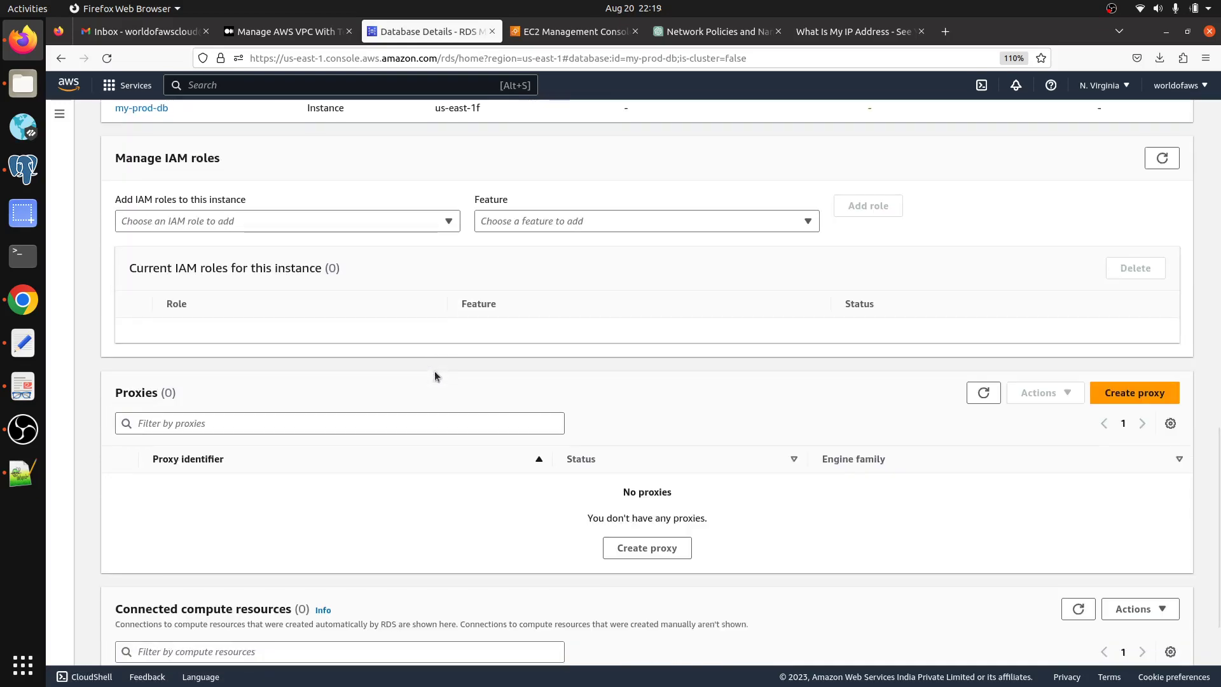
scroll(435, 376, "down", 3)
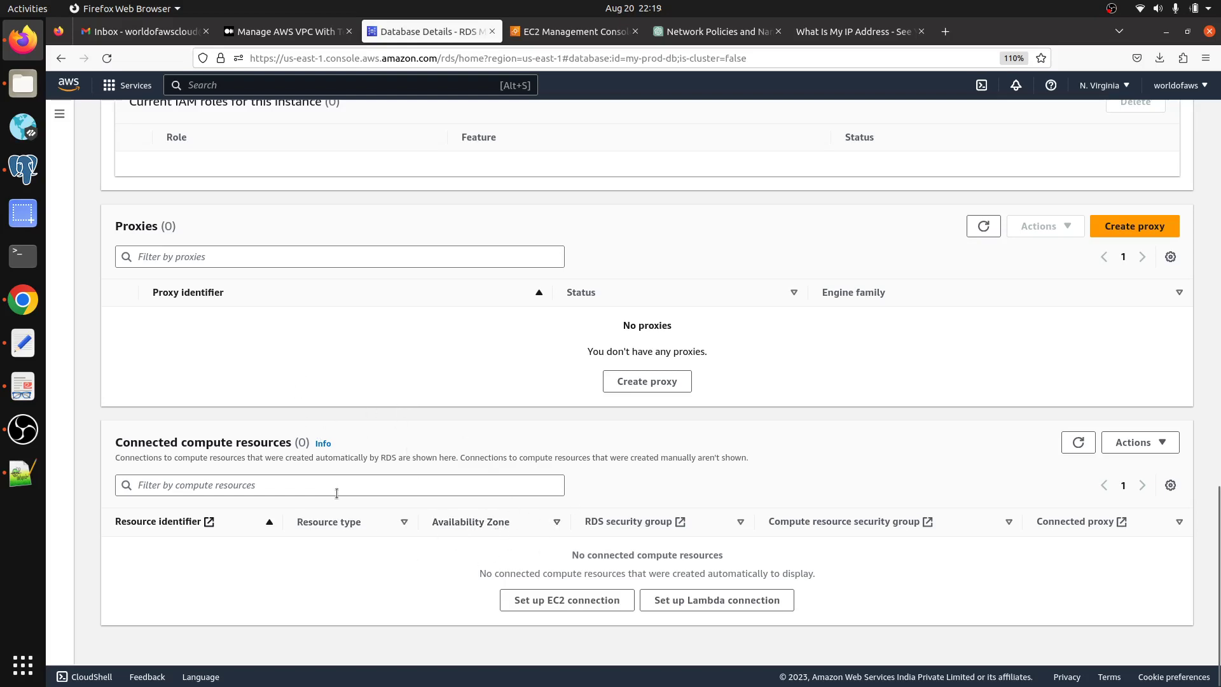
scroll(548, 487, "up", 10)
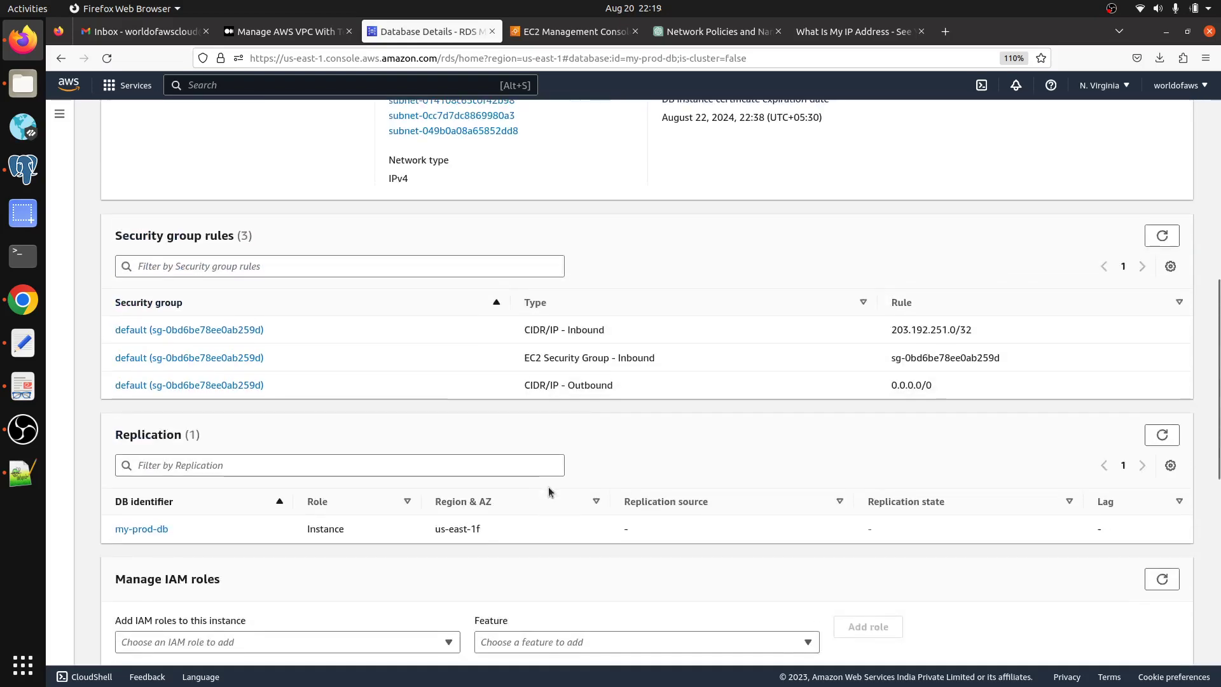
Step: Display the monitoring data for my-prod-db and examine the first page of CloudWatch metrics, from CPUUtilization to MaximumUsedTransactionIDs
scroll(549, 491, "up", 6)
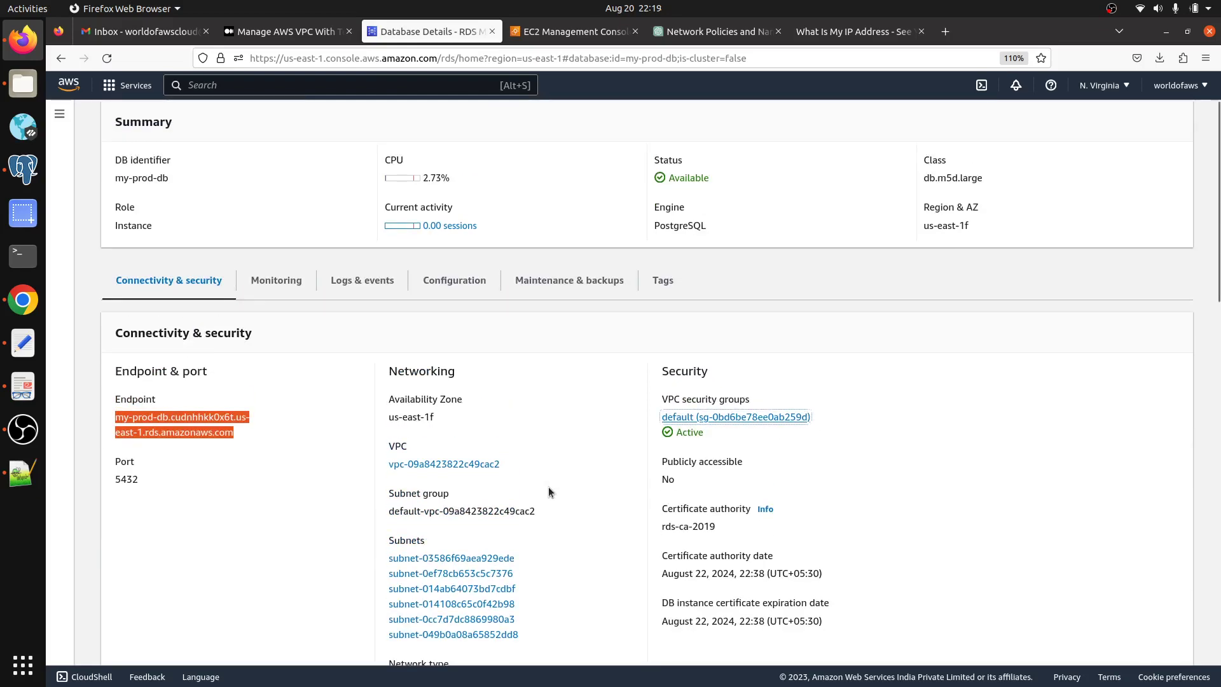
left_click(270, 281)
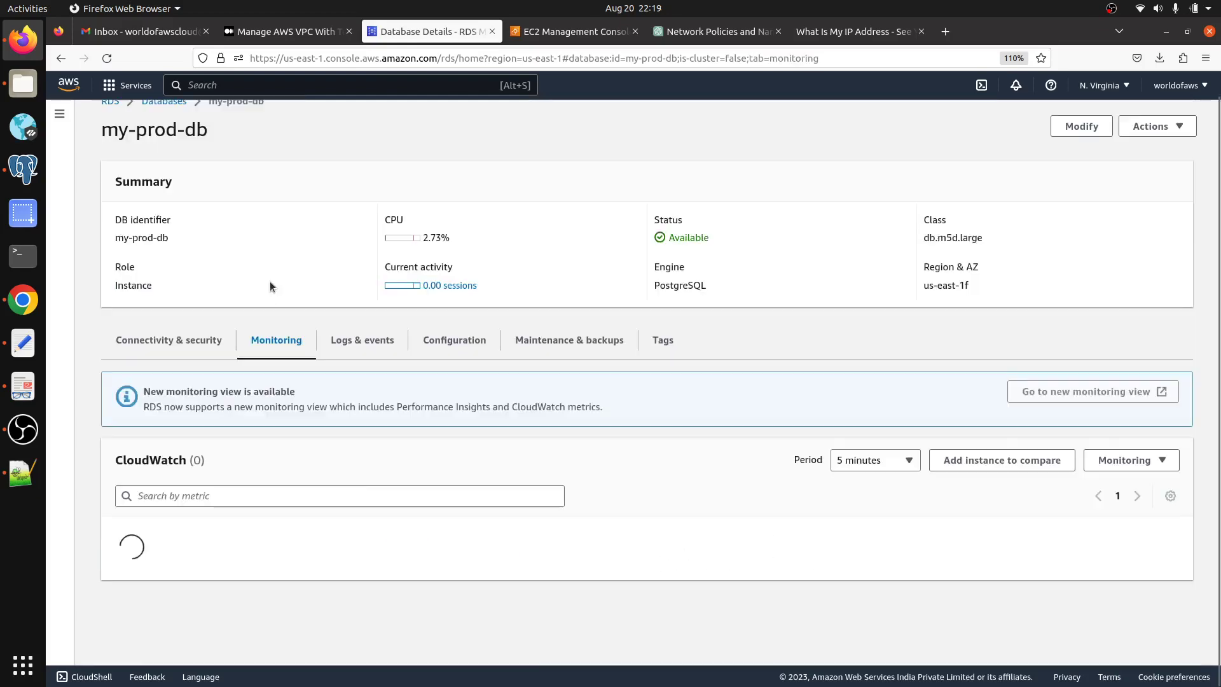
scroll(448, 493, "down", 1)
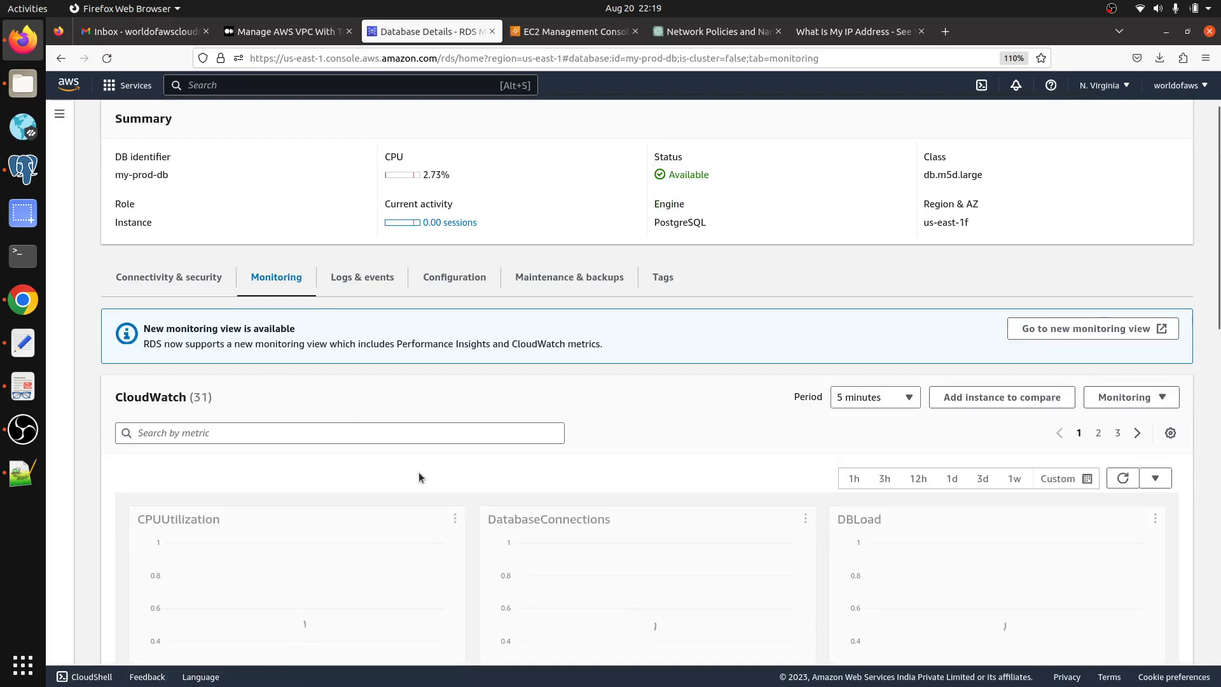
scroll(419, 474, "down", 4)
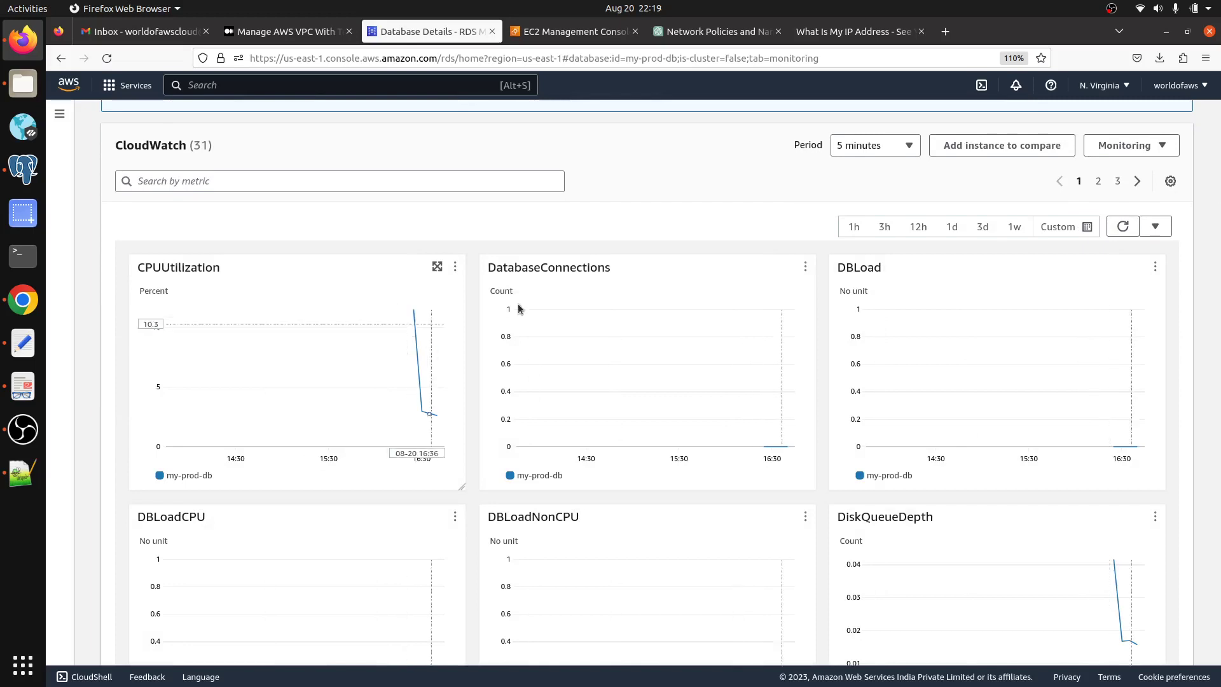
scroll(916, 341, "down", 3)
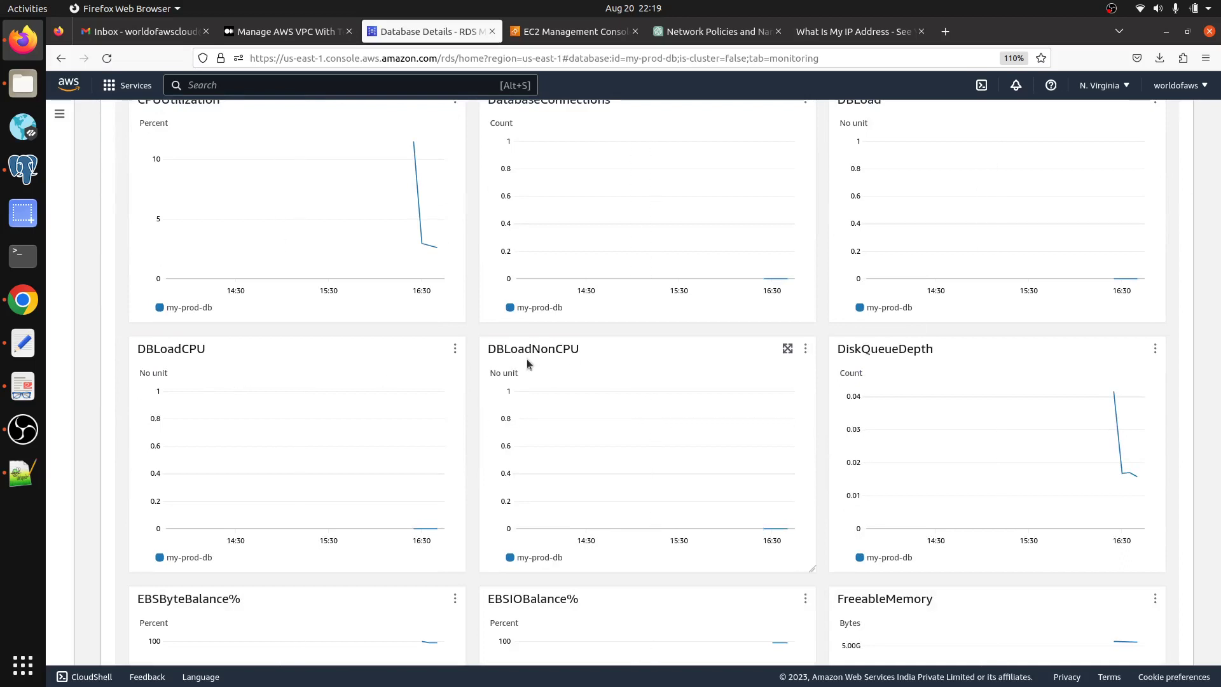
scroll(935, 390, "down", 2)
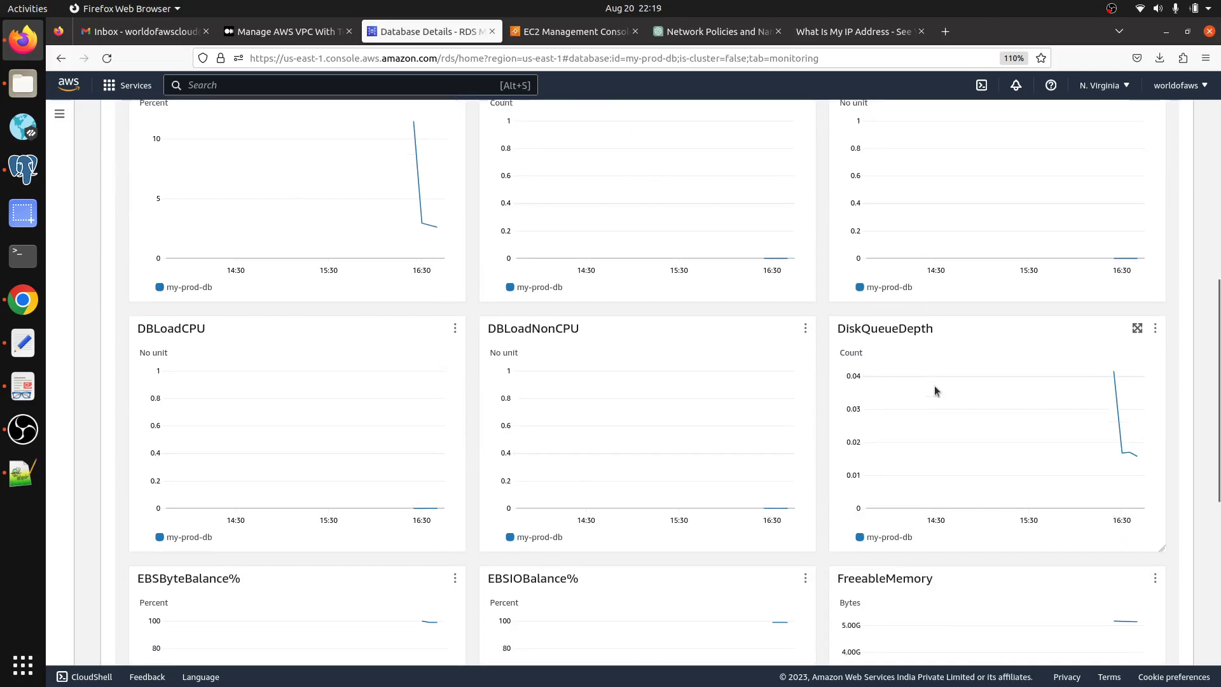
scroll(256, 598, "down", 3)
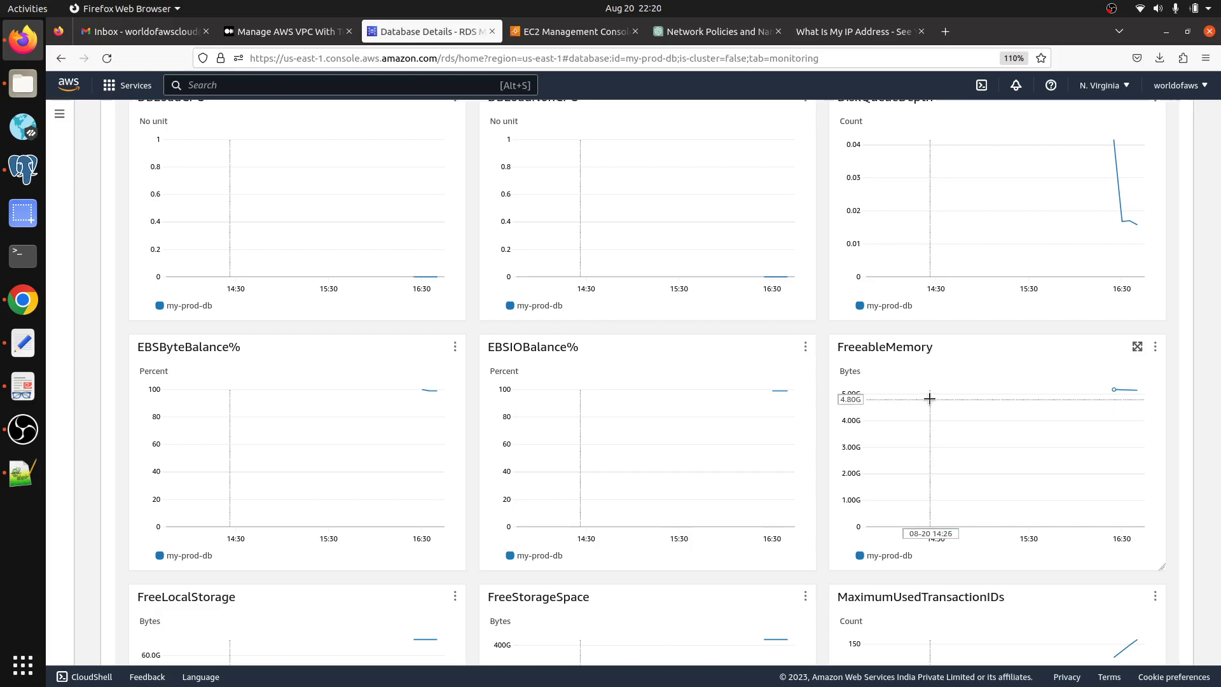
scroll(930, 402, "down", 4)
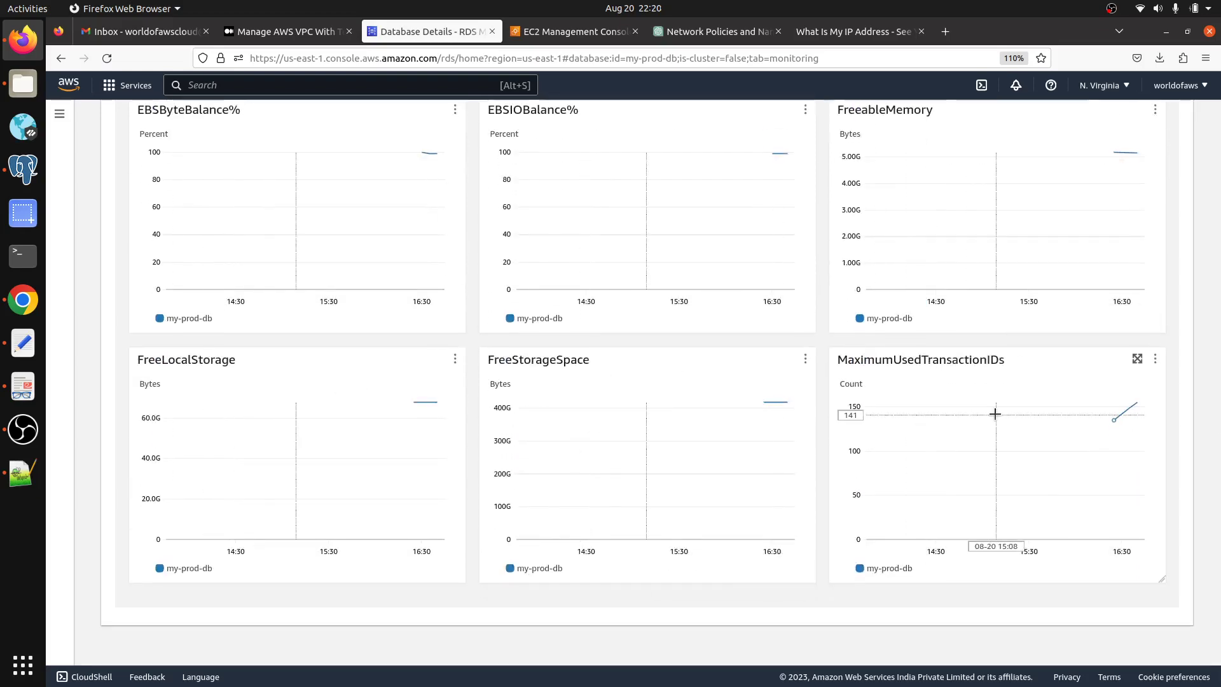
Step: Show the second page of CloudWatch metrics and examine its network throughput, replication slot lag and read performance graphs
scroll(996, 414, "up", 15)
scroll(1117, 361, "down", 3)
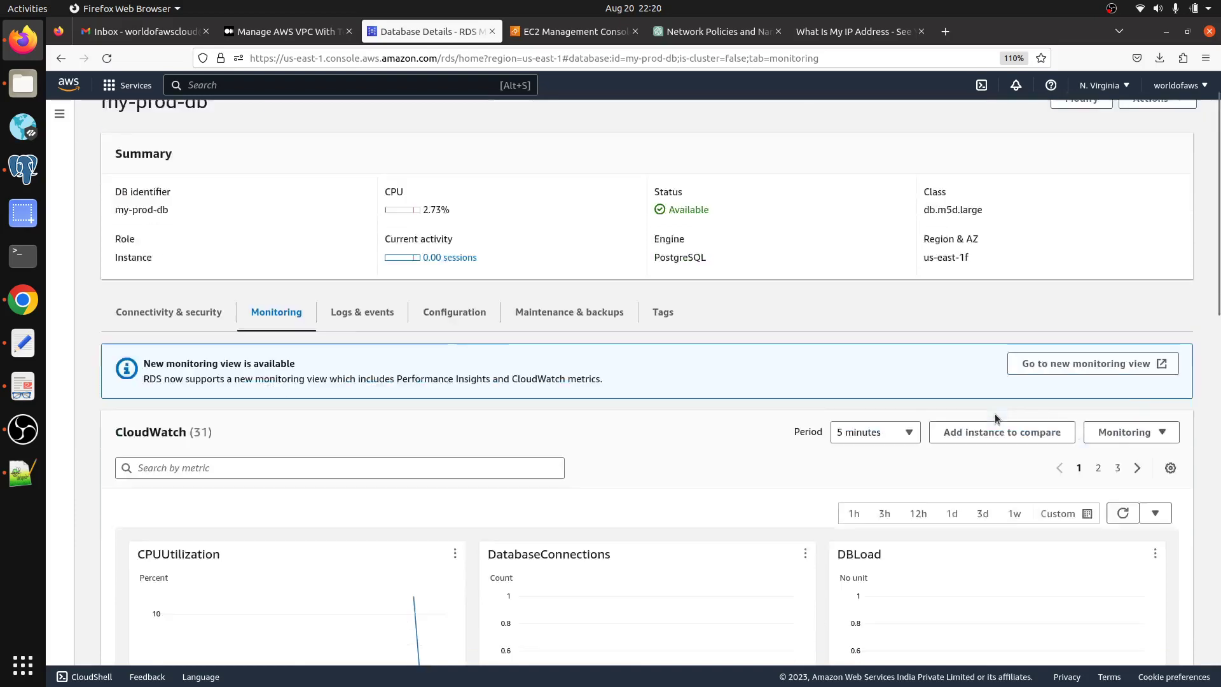
left_click(1099, 356)
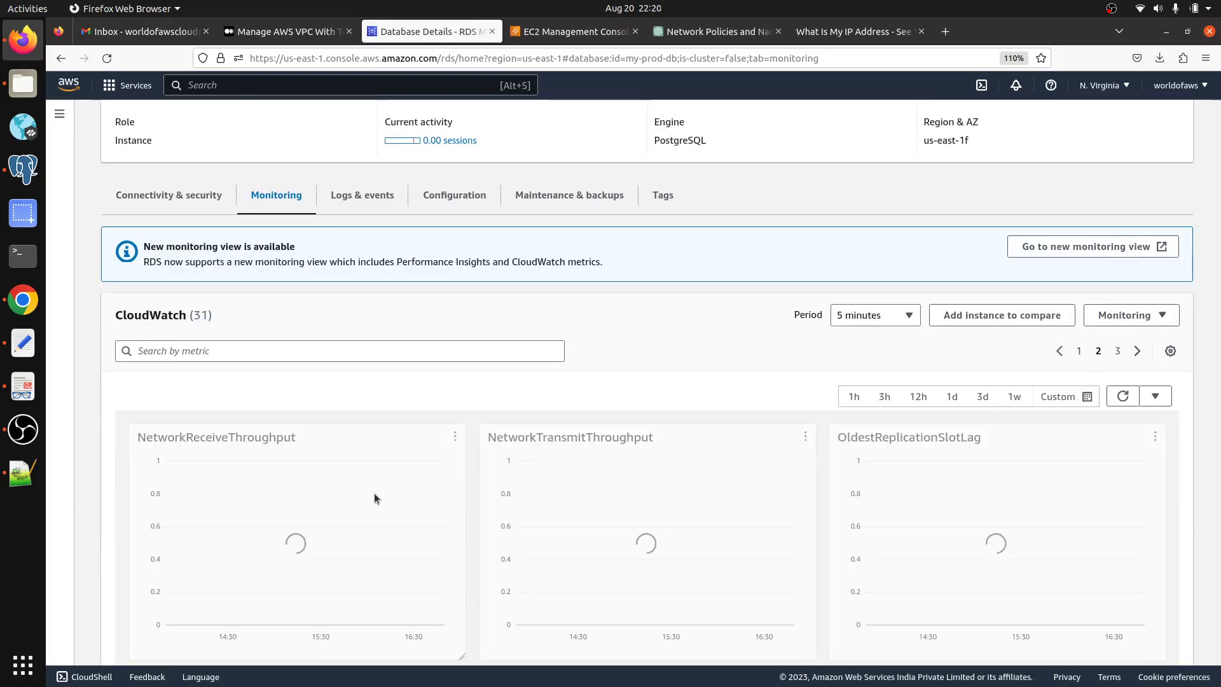
scroll(374, 493, "down", 8)
scroll(374, 493, "down", 5)
scroll(374, 493, "up", 13)
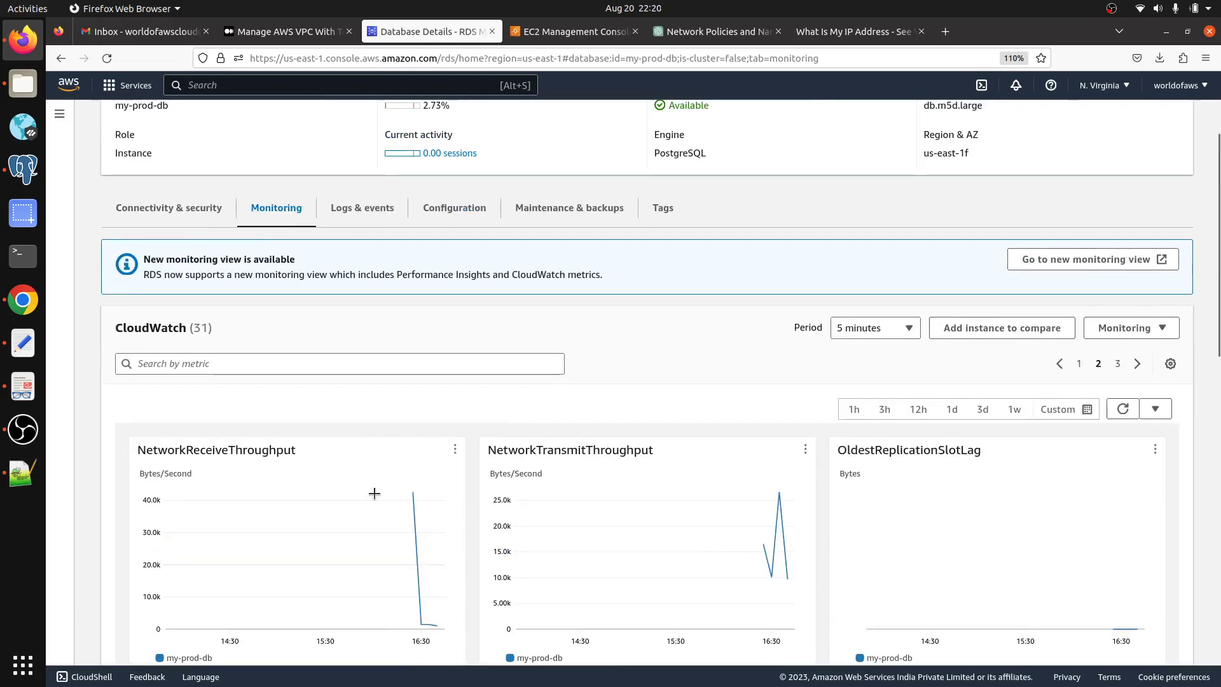
scroll(374, 493, "down", 5)
scroll(374, 493, "up", 8)
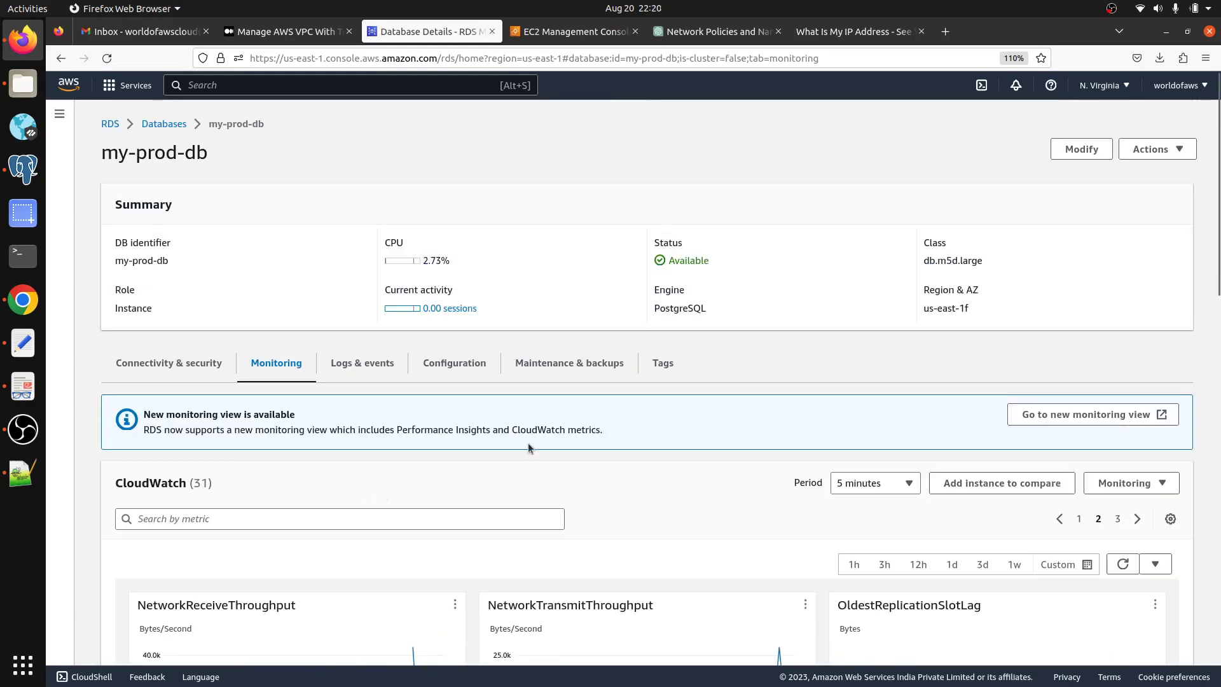
scroll(477, 470, "down", 7)
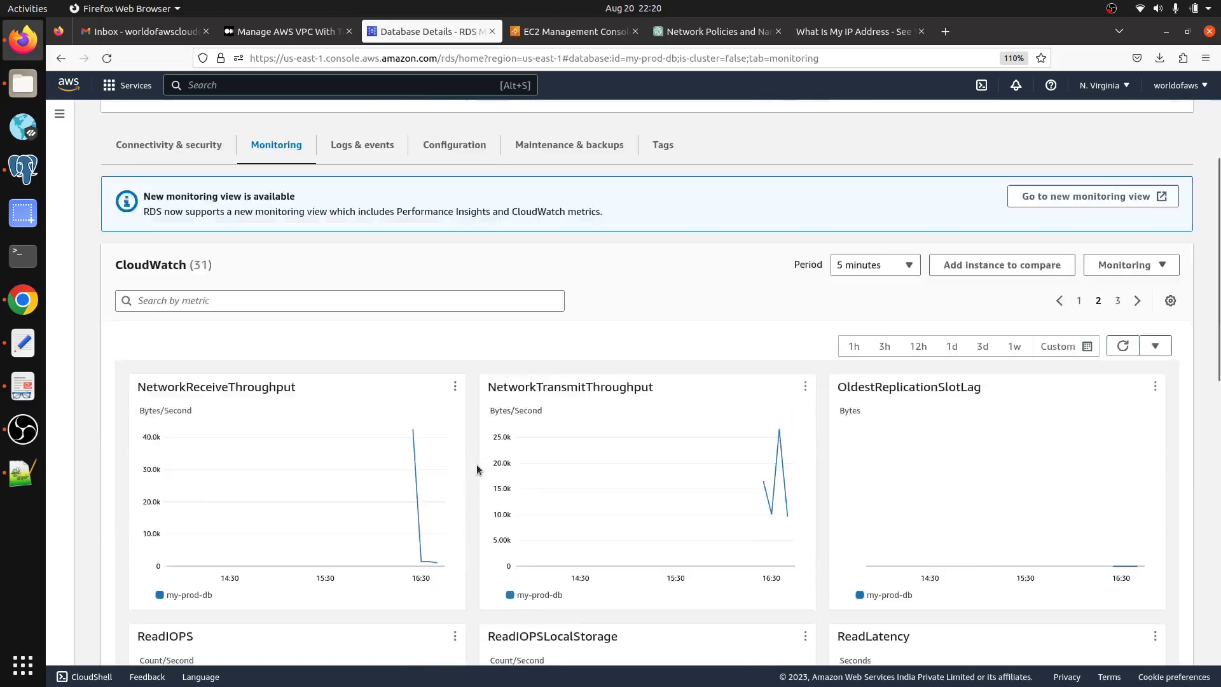
Step: Review the alarms, recent events and logs of my-prod-db, and select the error/postgres.log file
scroll(477, 470, "up", 7)
left_click(367, 369)
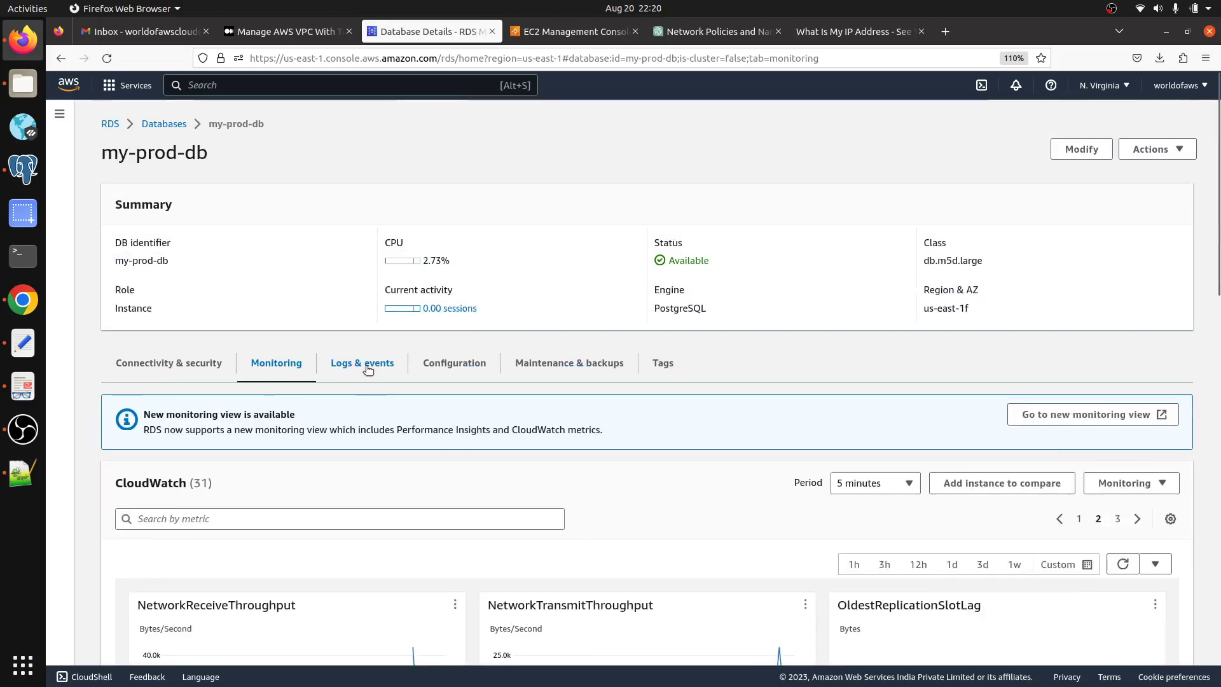
scroll(469, 551, "down", 1)
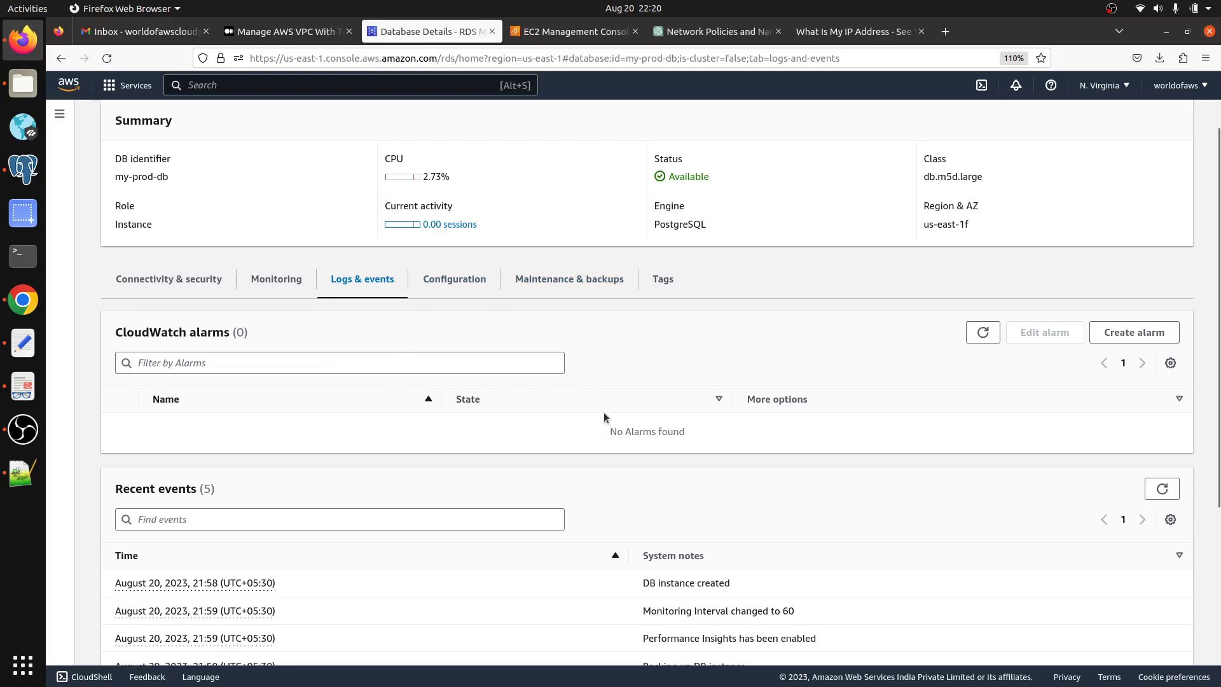
scroll(600, 419, "down", 4)
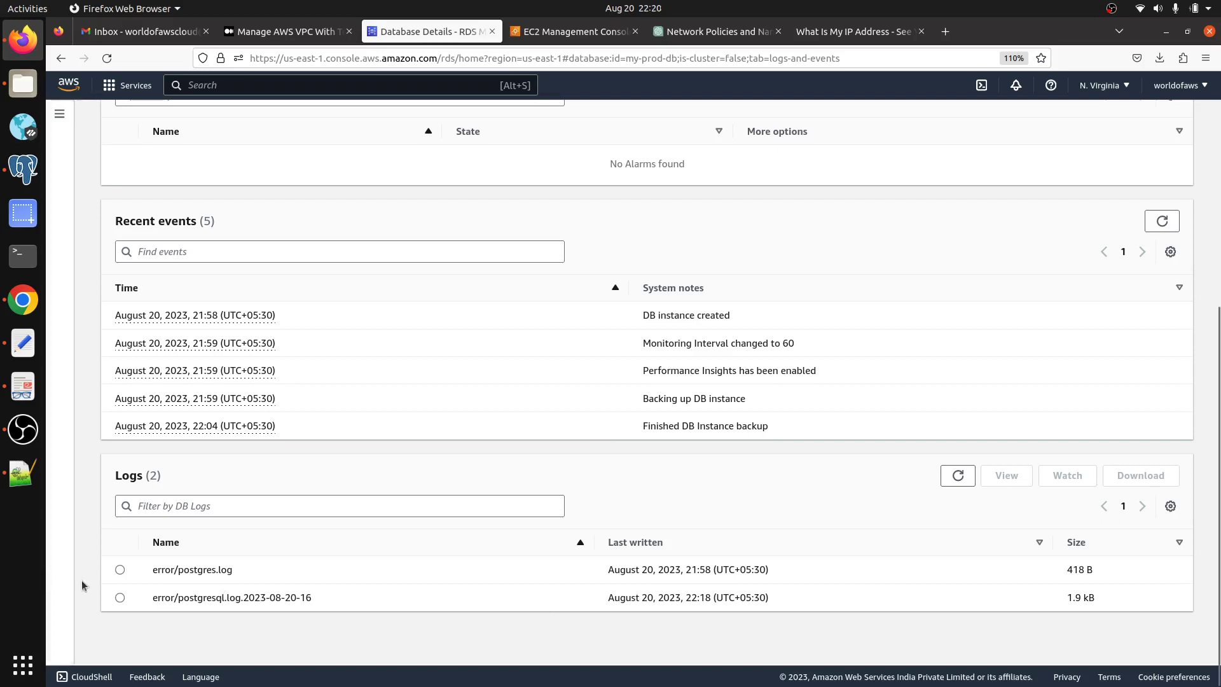
left_click(117, 576)
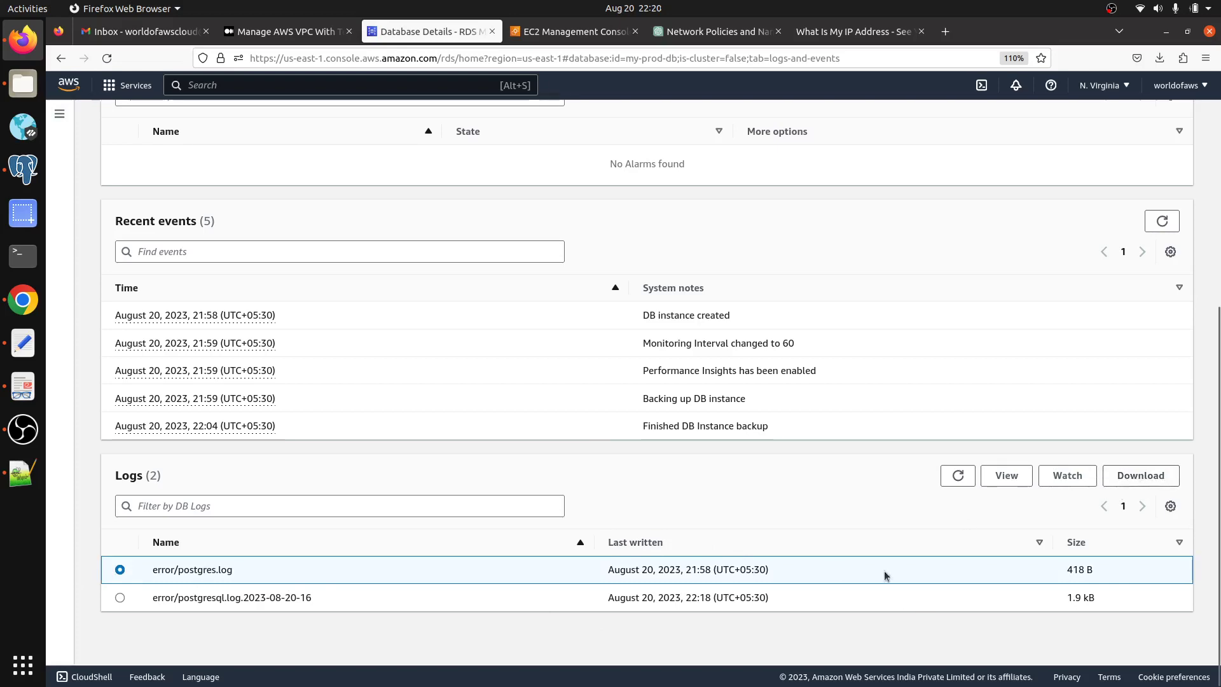
Step: Review the configuration, maintenance and backup settings, and tags of the my-prod-db instance
scroll(948, 561, "up", 5)
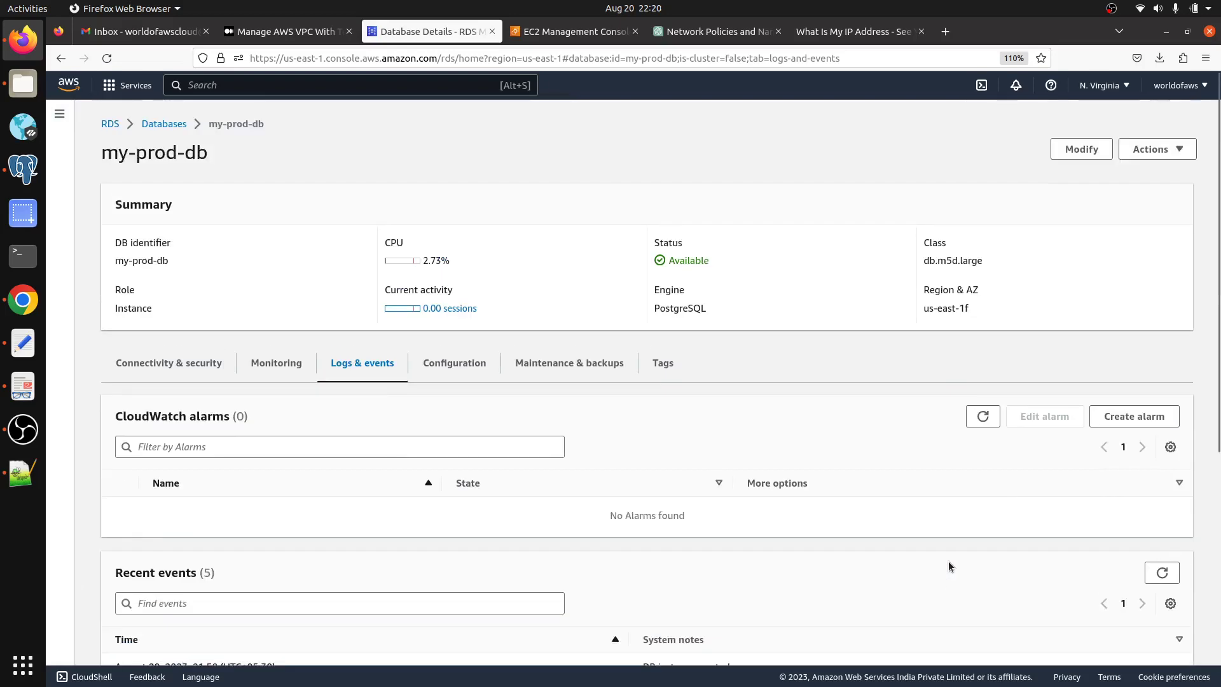
left_click(435, 370)
scroll(510, 531, "down", 7)
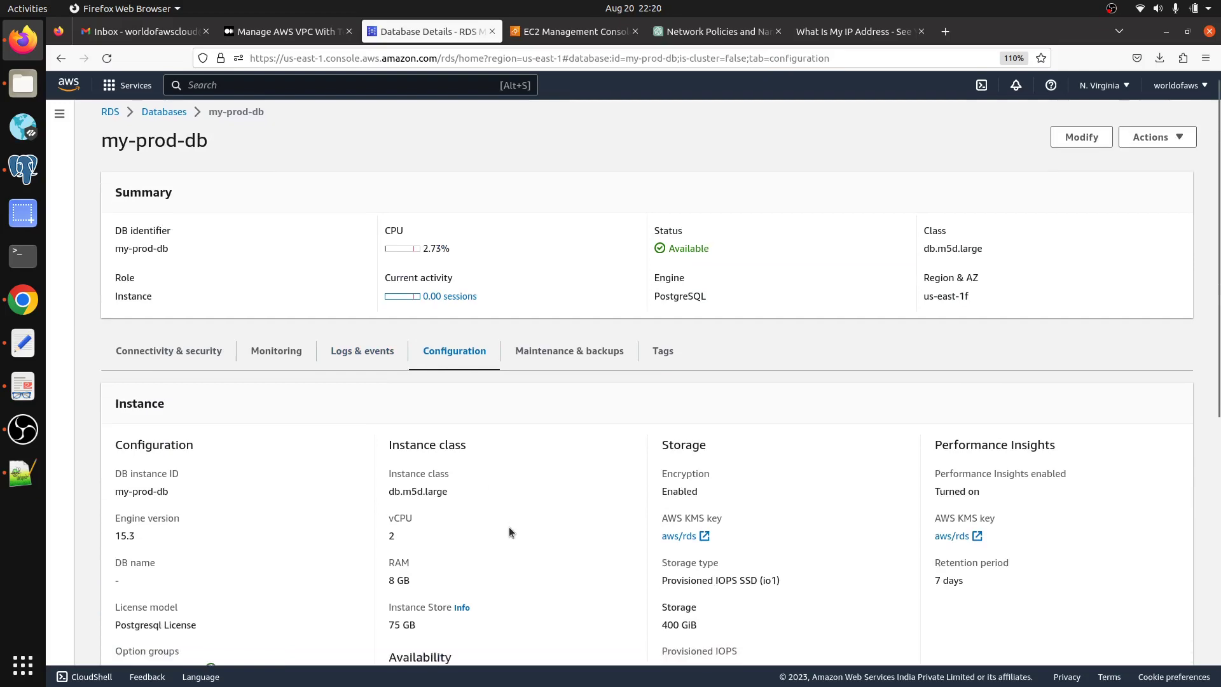
scroll(509, 532, "up", 7)
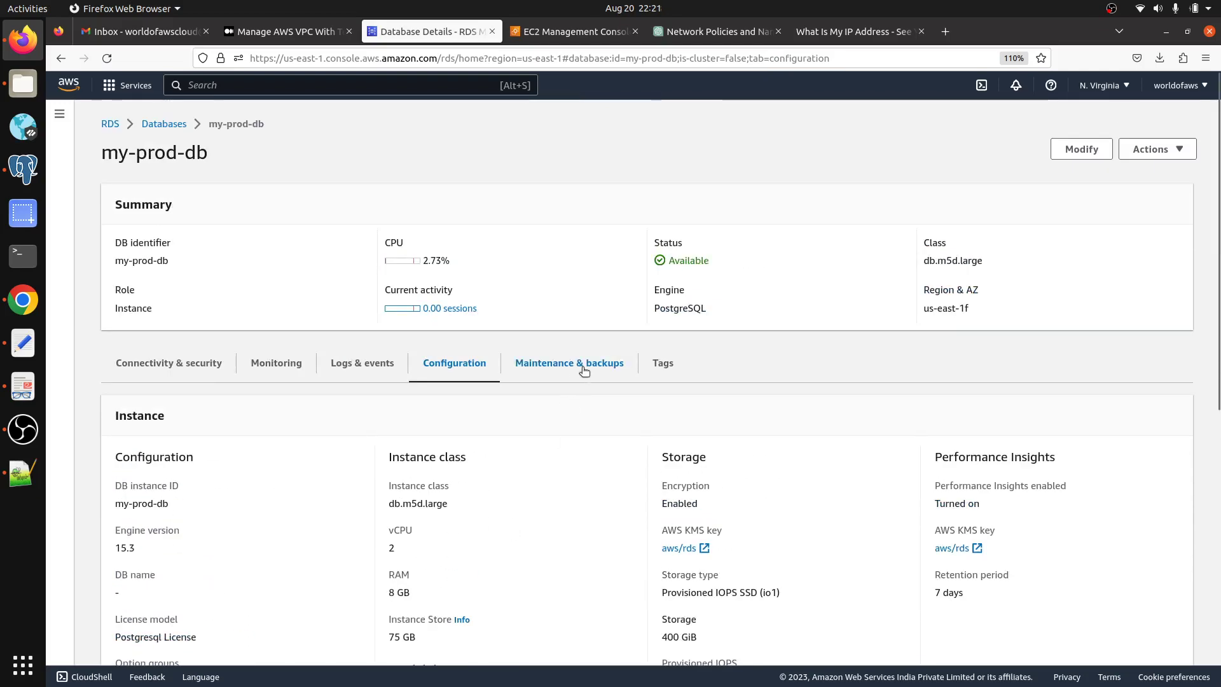
left_click(583, 370)
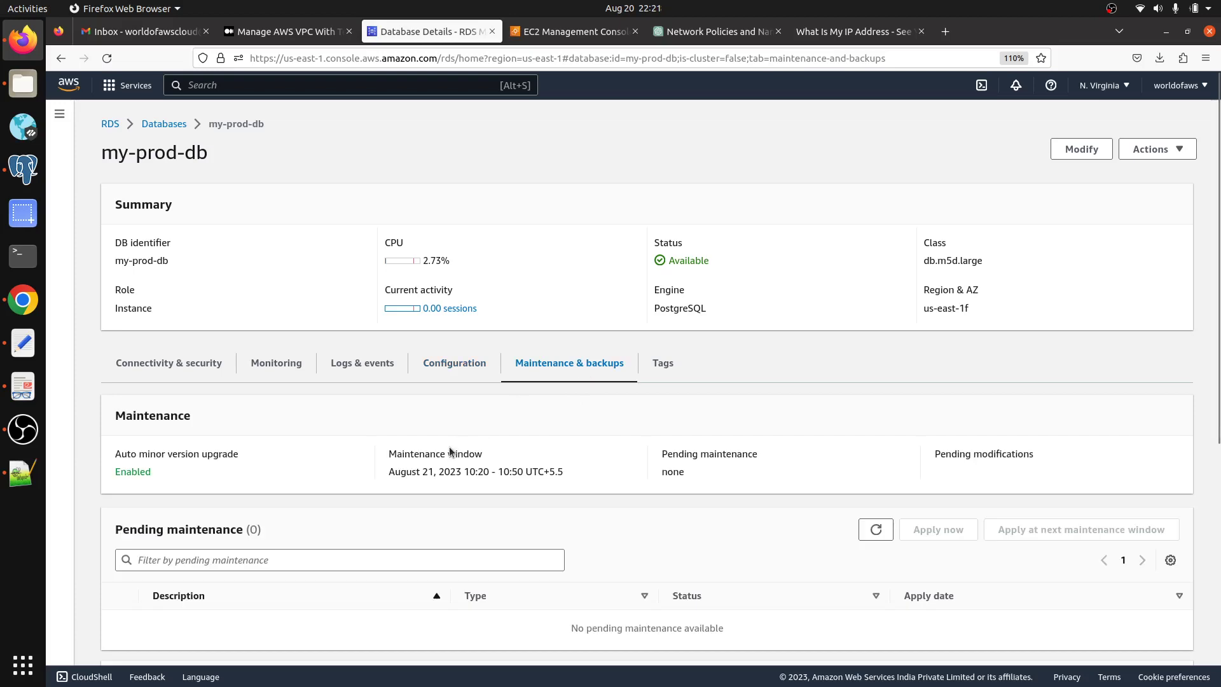
left_click(665, 363)
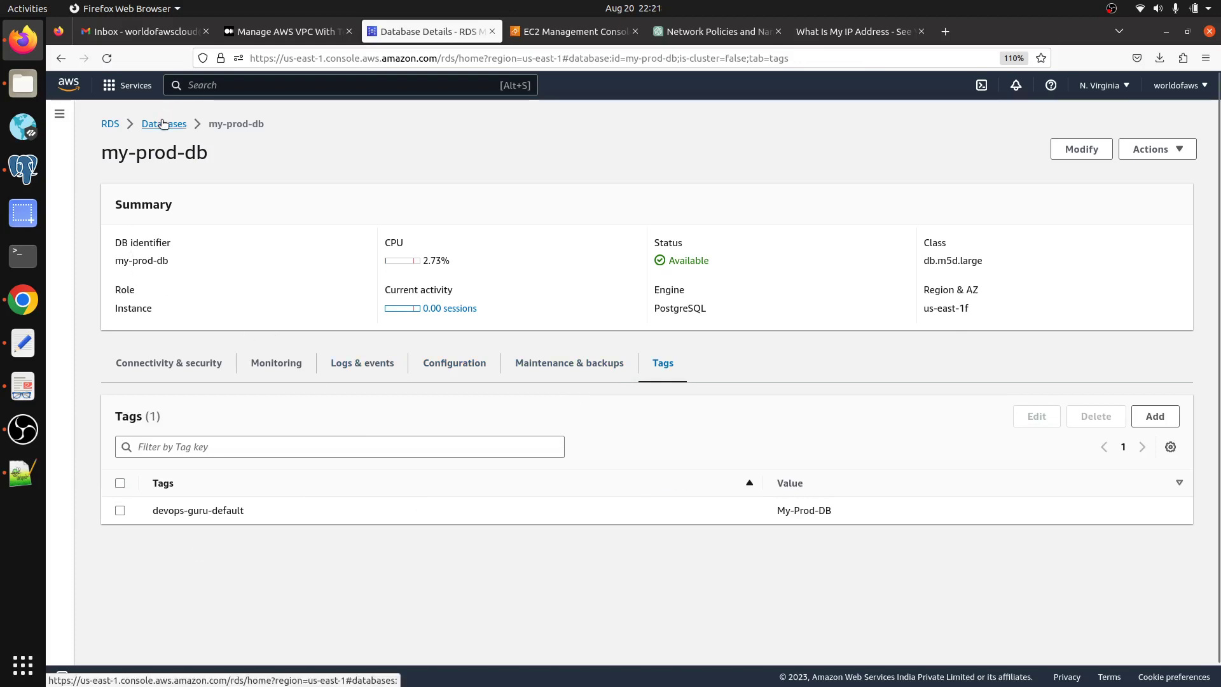
Step: Open the modification form for my-prod-db, review its settings through to deletion protection, and cancel without changing anything
left_click(1079, 149)
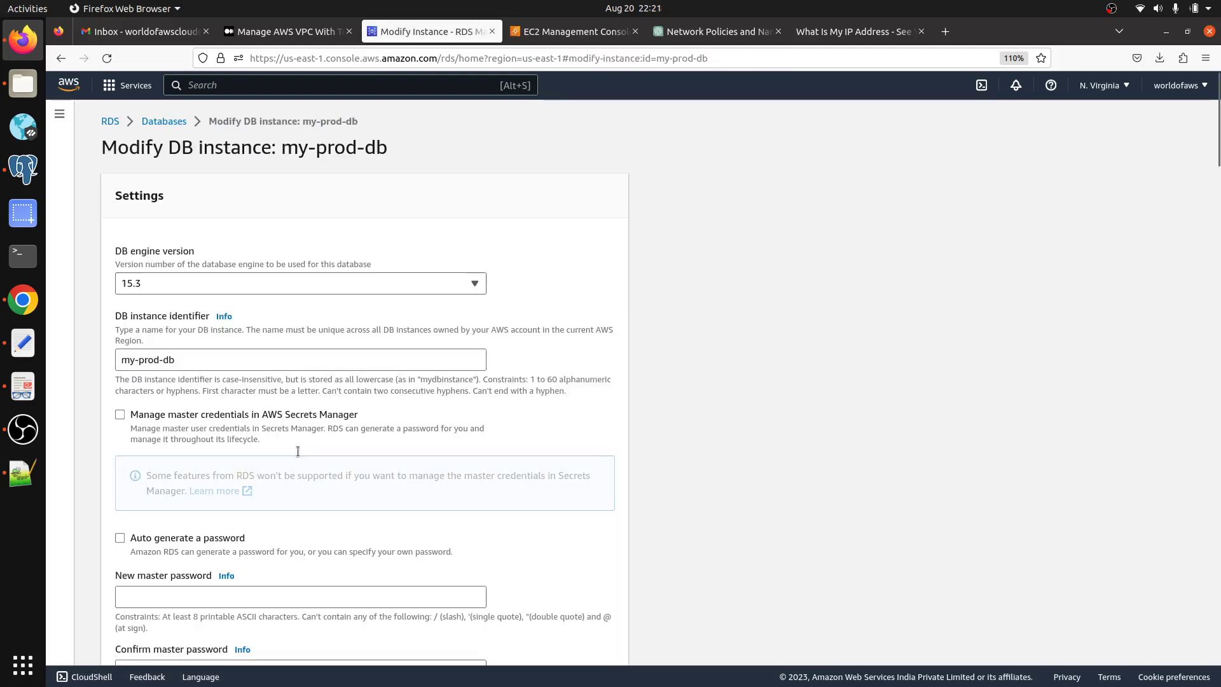
scroll(286, 392, "down", 20)
scroll(286, 387, "down", 1)
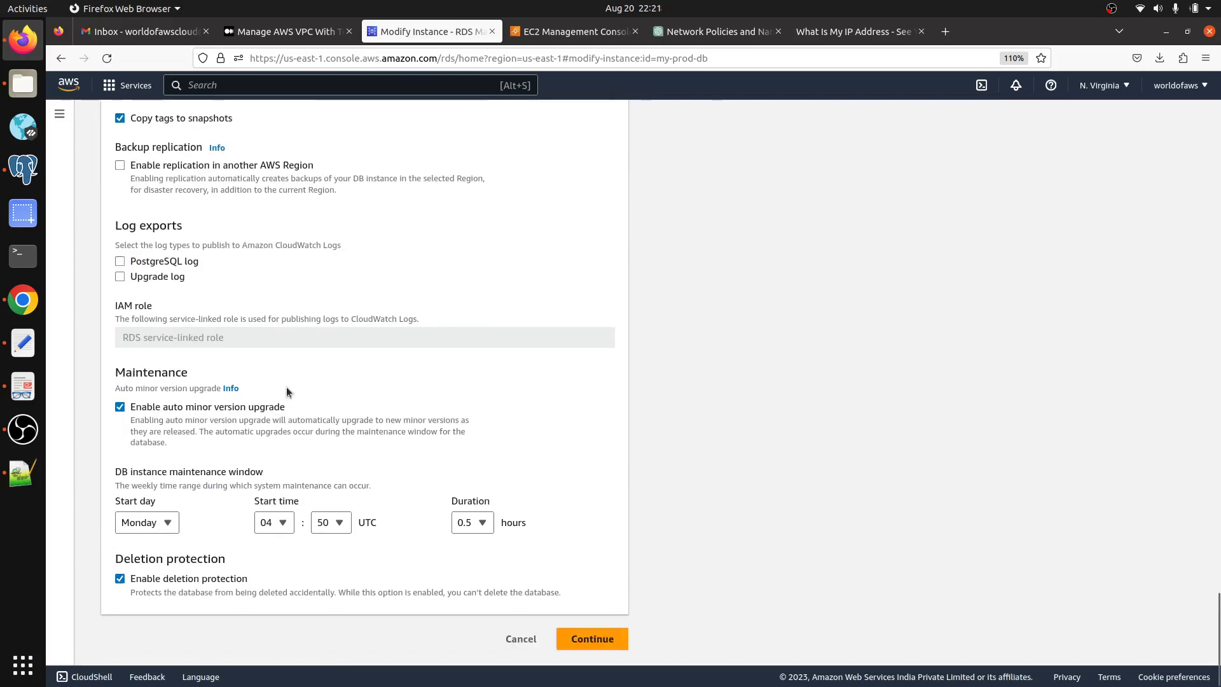
scroll(286, 387, "up", 20)
scroll(286, 387, "down", 15)
scroll(286, 386, "down", 5)
left_click(521, 640)
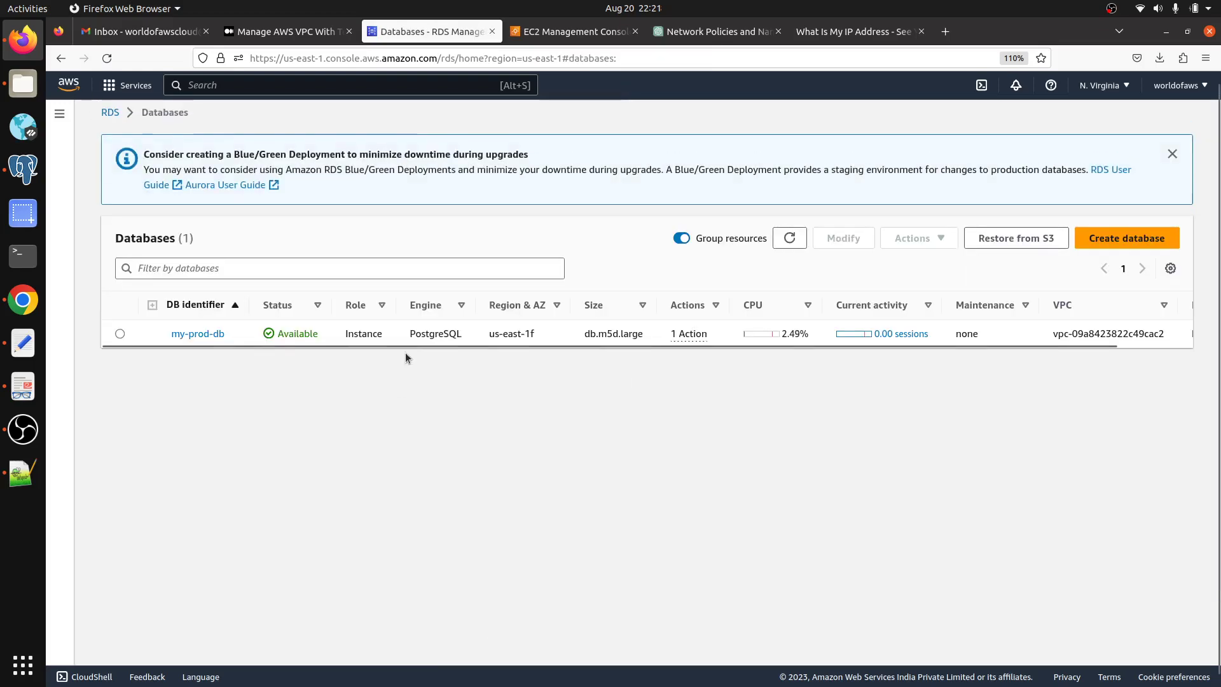
Step: Open the DB instances list from the RDS dashboard, select my-prod-db and review the actions available for it
left_click(104, 123)
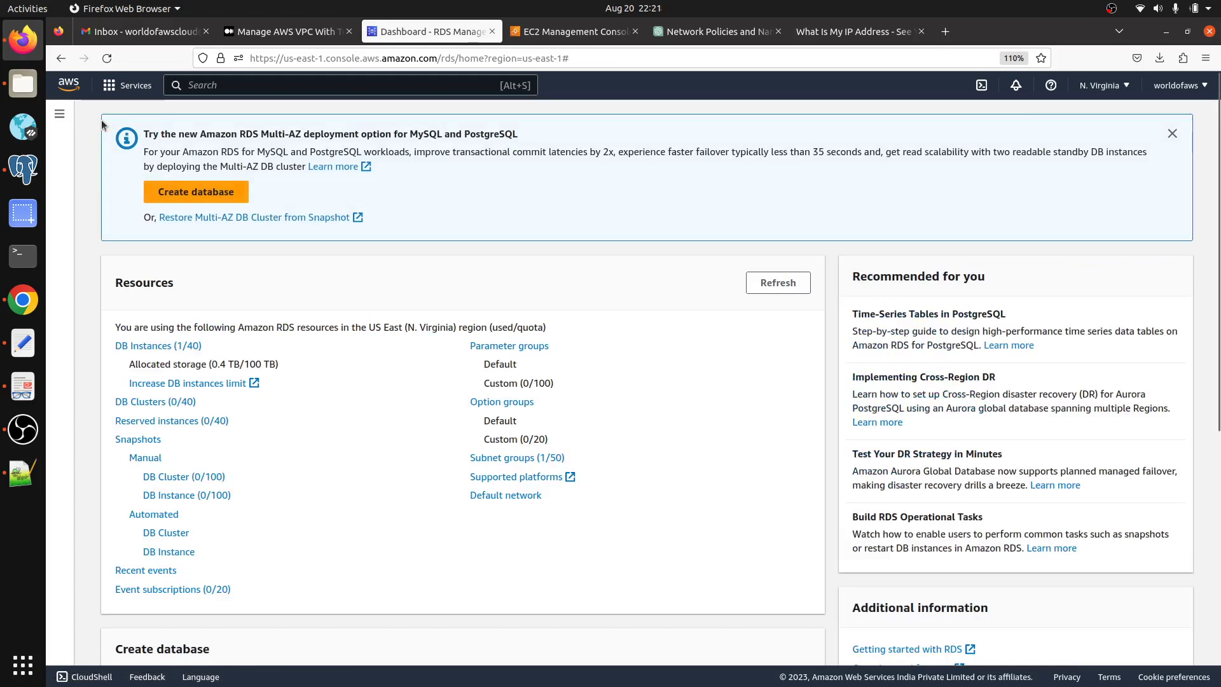
left_click(153, 347)
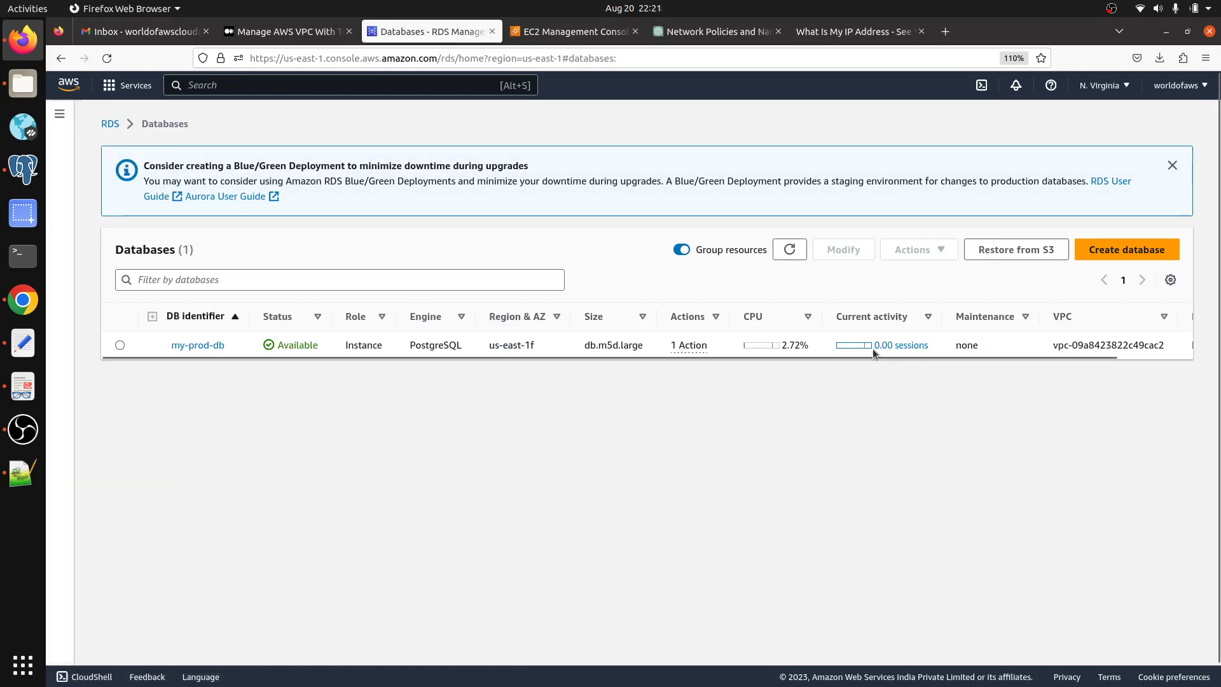
left_click(121, 345)
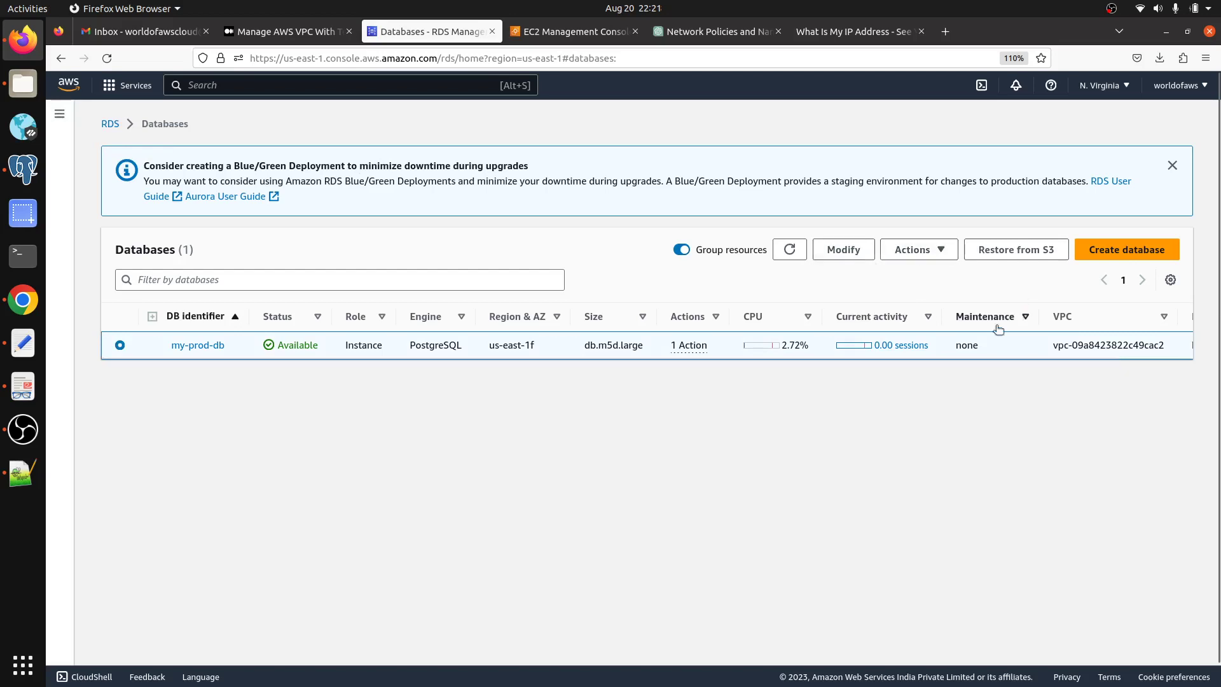
left_click(928, 256)
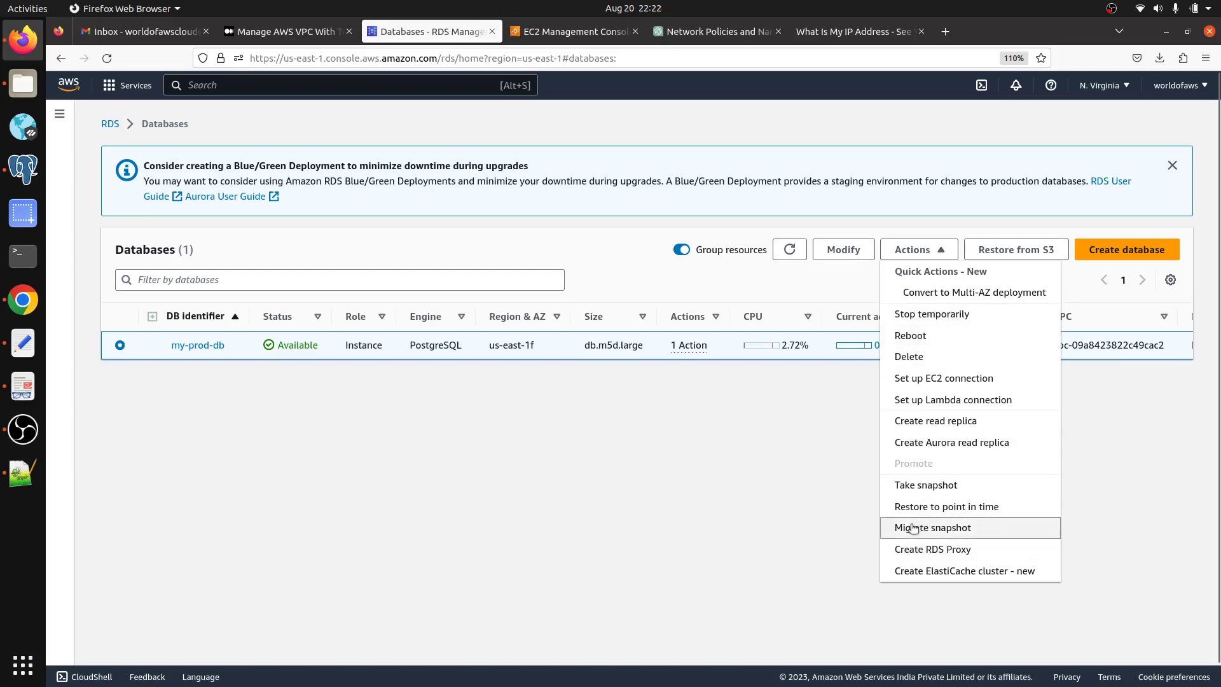
left_click(628, 512)
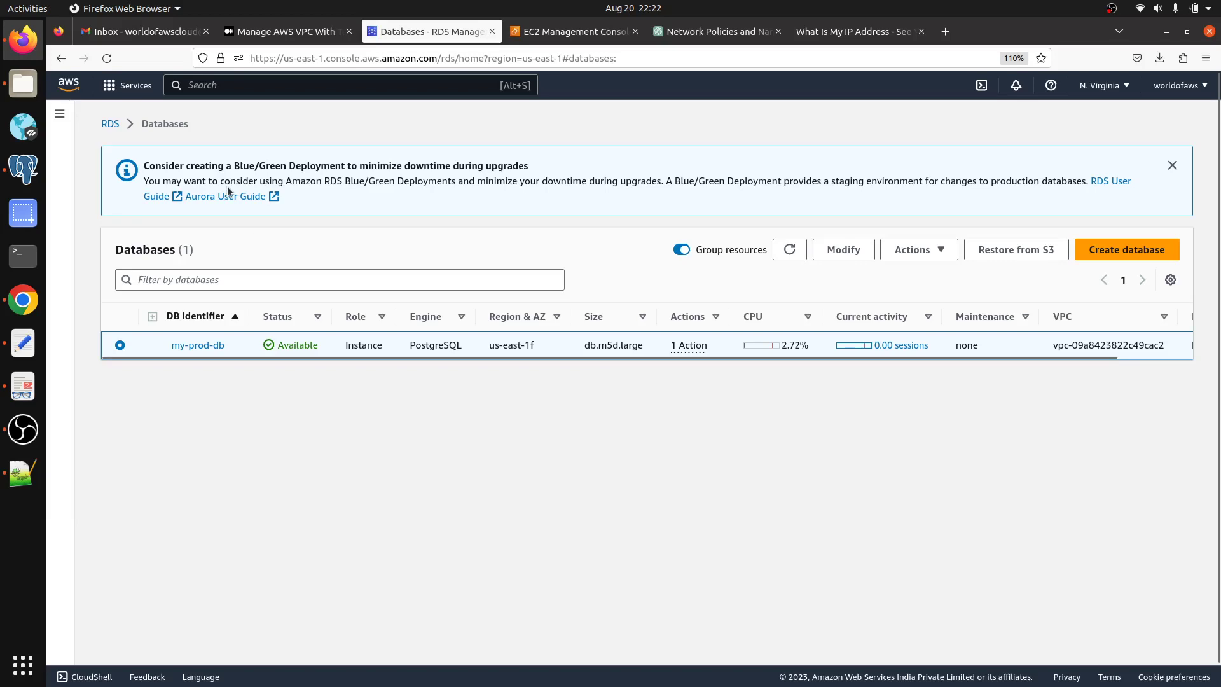
Step: Expand the RDS navigation pane, reopen the my-prod-db details and copy the database's endpoint address
left_click(60, 114)
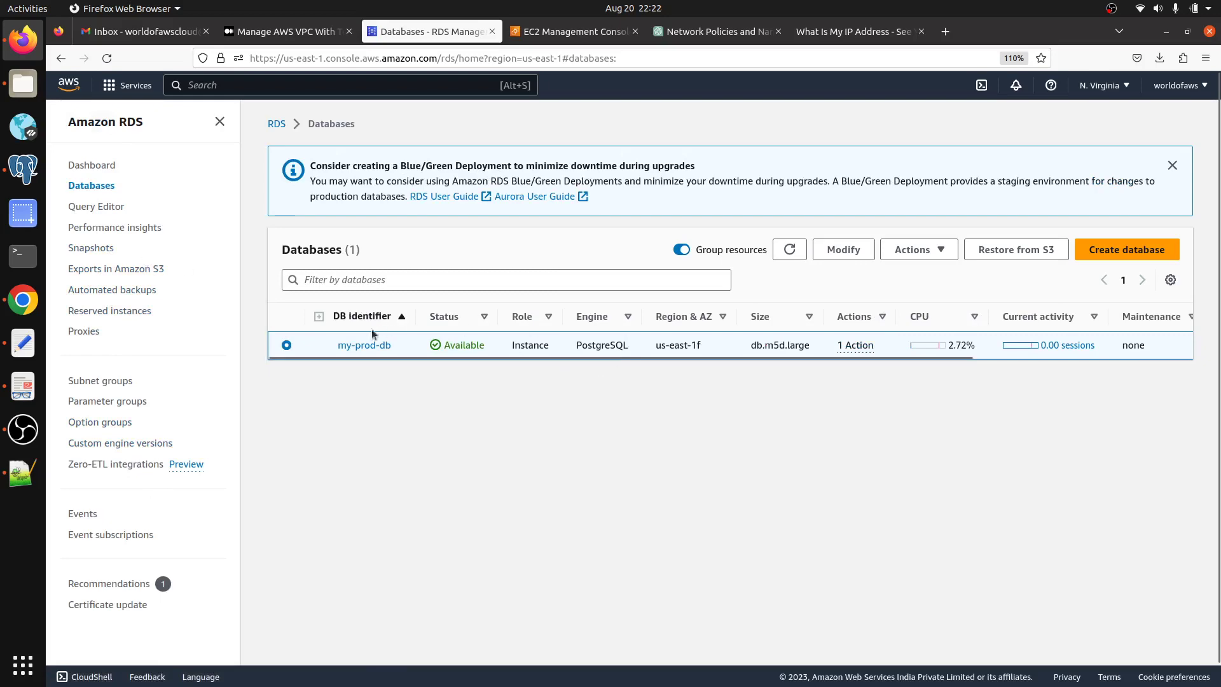
left_click(363, 345)
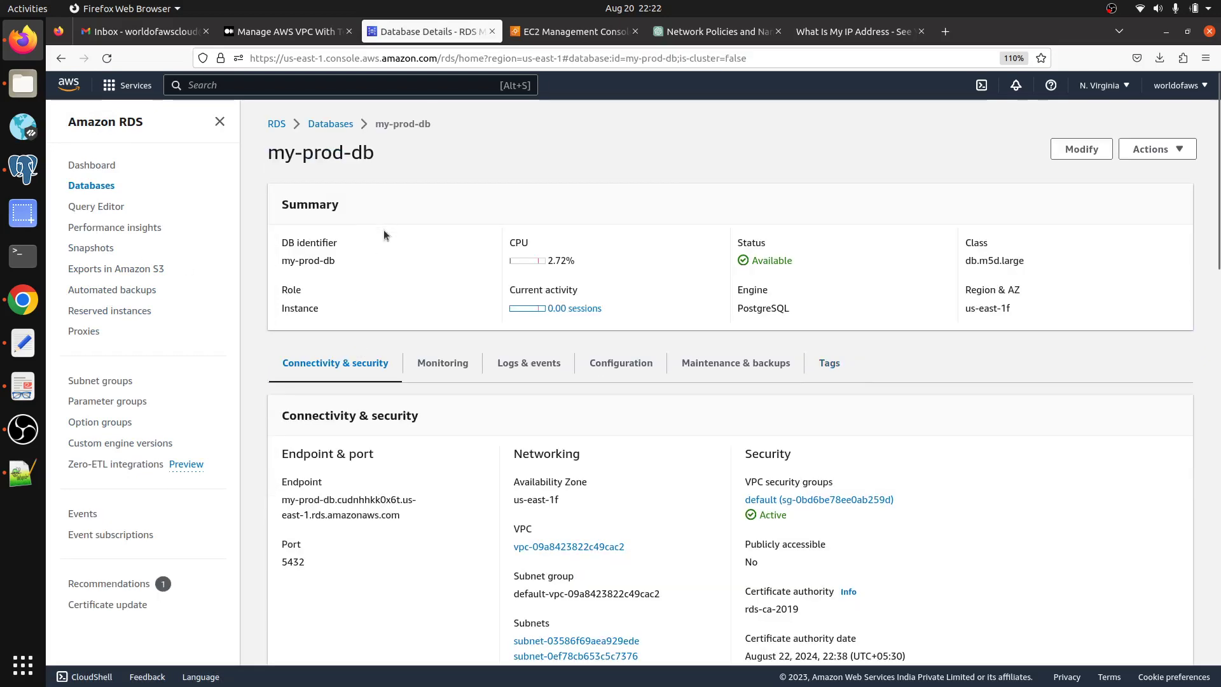
scroll(384, 229, "down", 2)
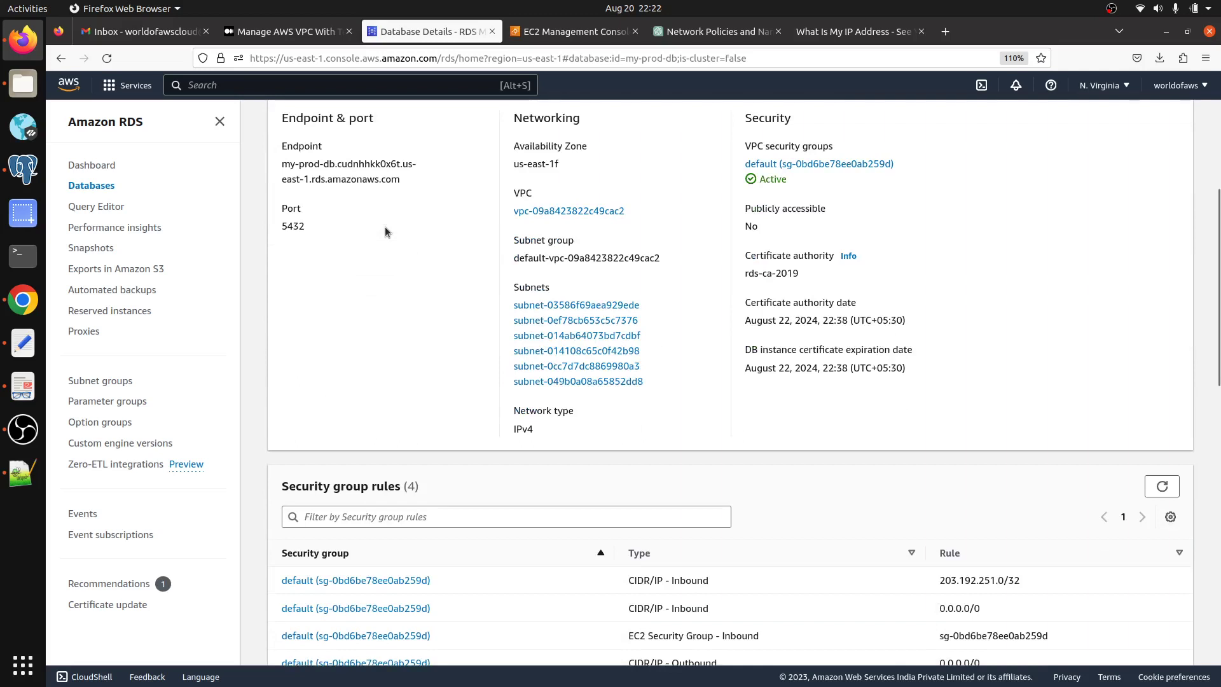
left_click_drag(407, 183, 283, 162)
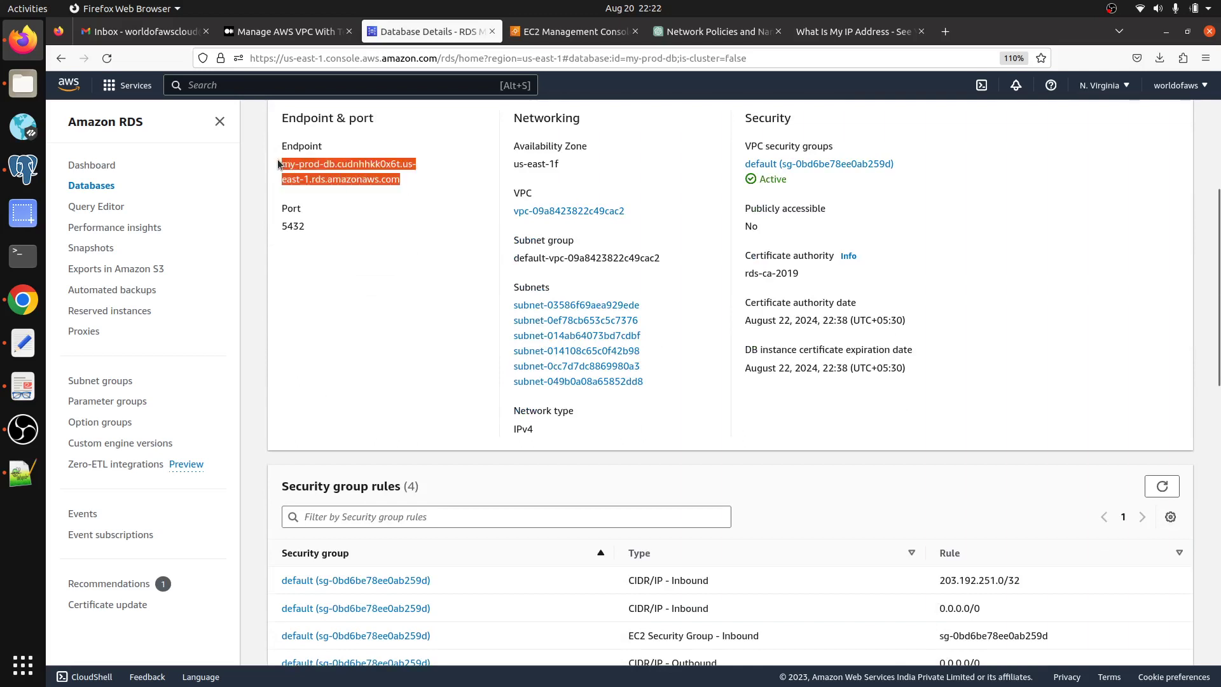
right_click(329, 177)
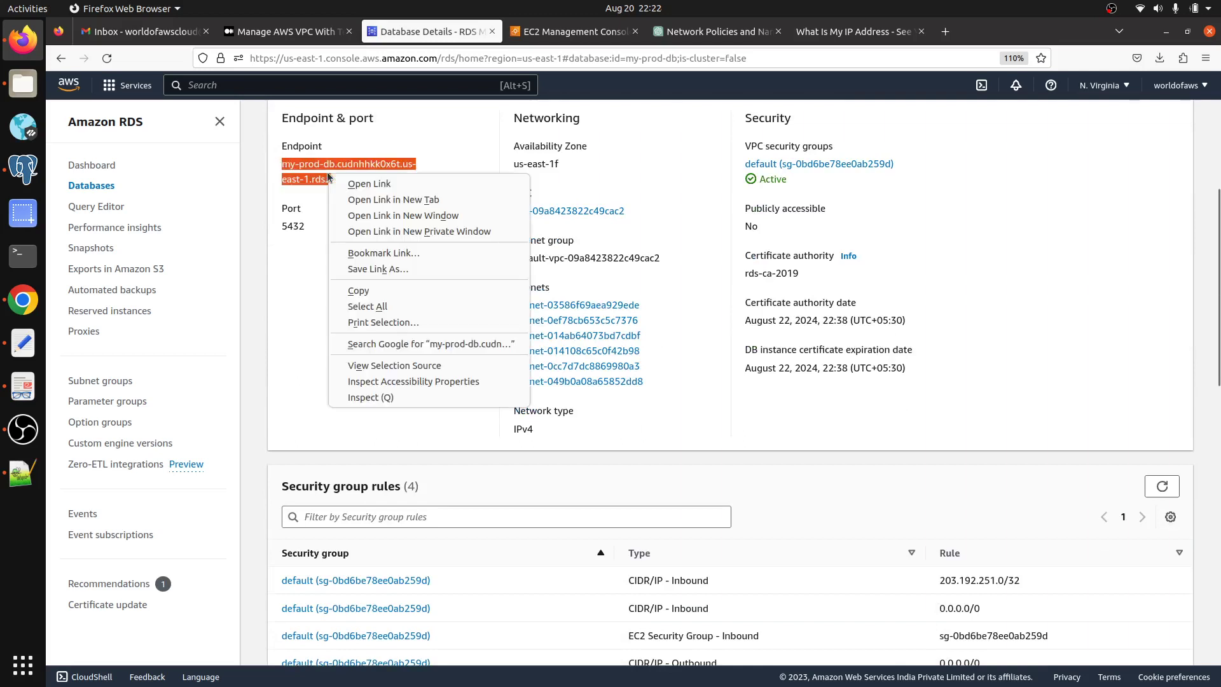
left_click(383, 290)
scroll(383, 290, "up", 3)
scroll(383, 290, "up", 1)
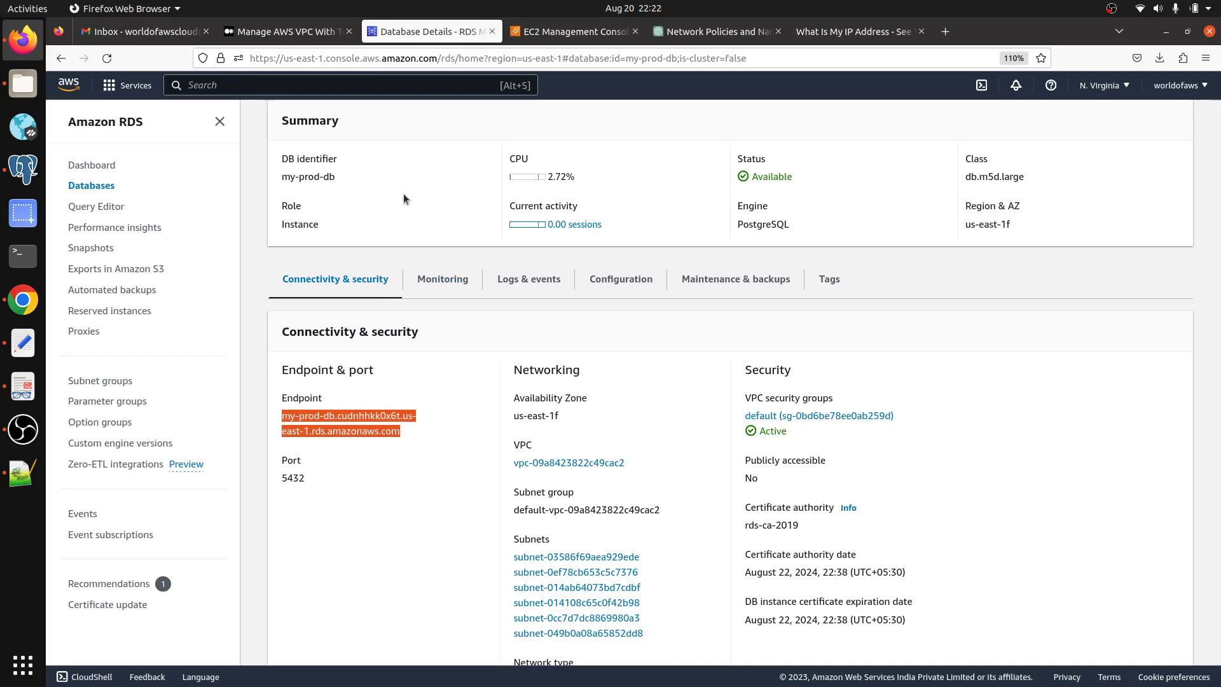
scroll(427, 454, "up", 2)
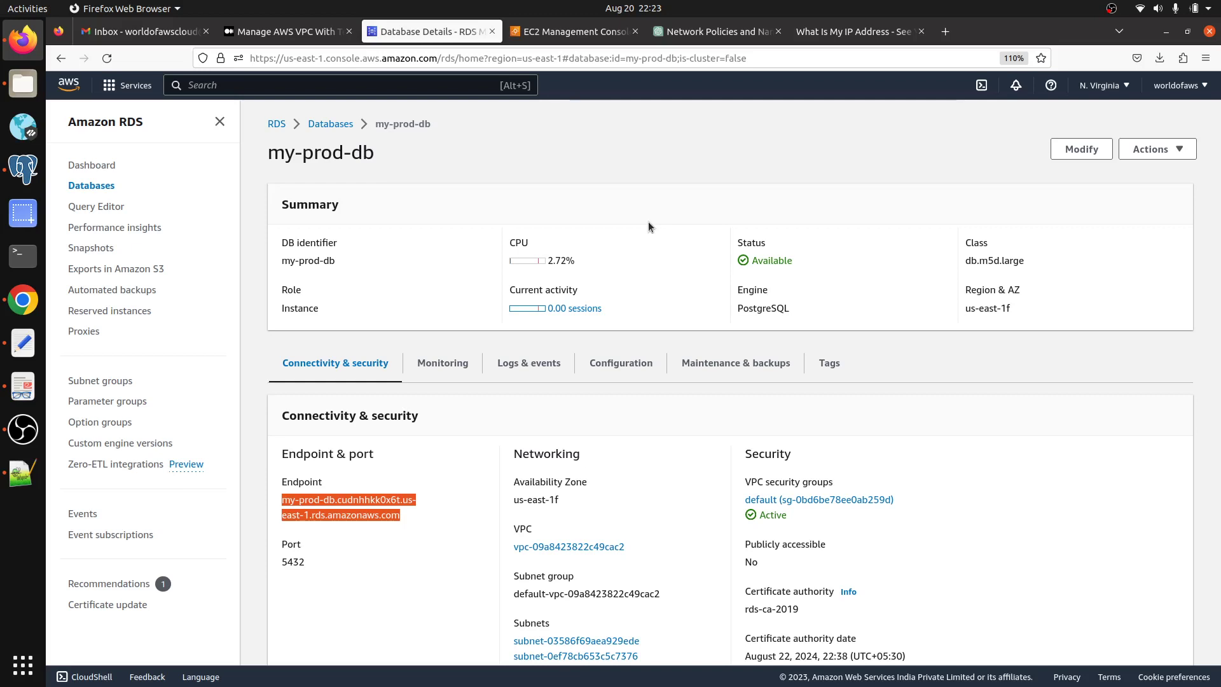
left_click(638, 166)
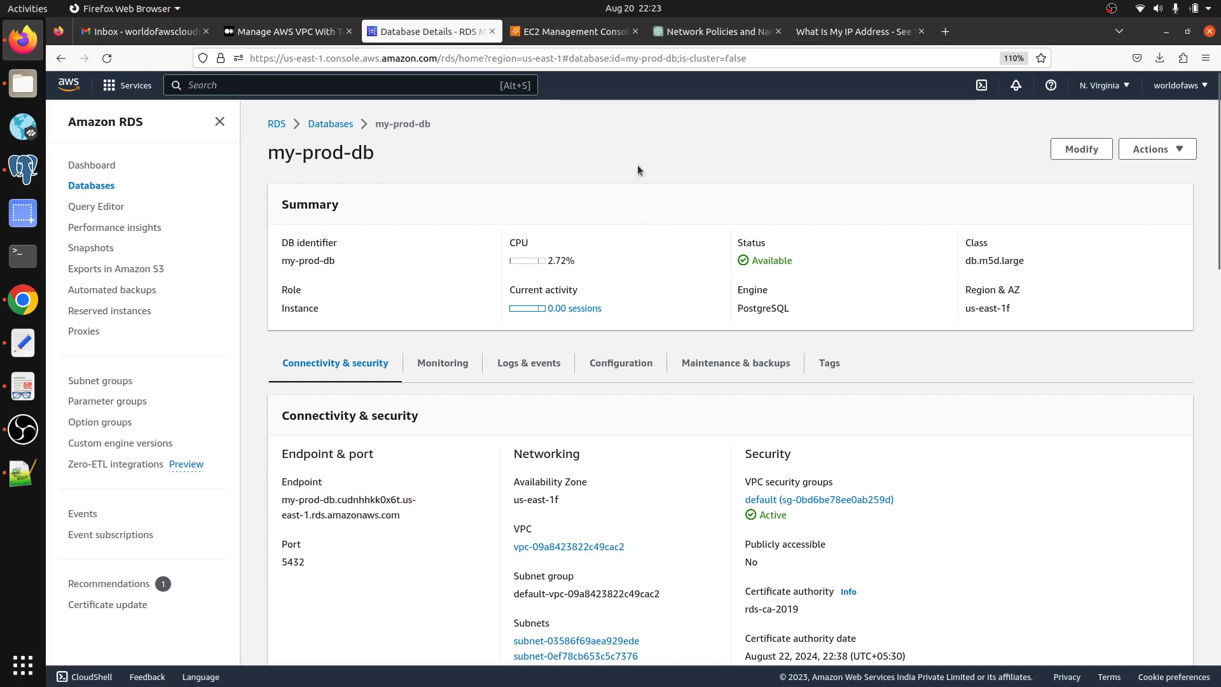